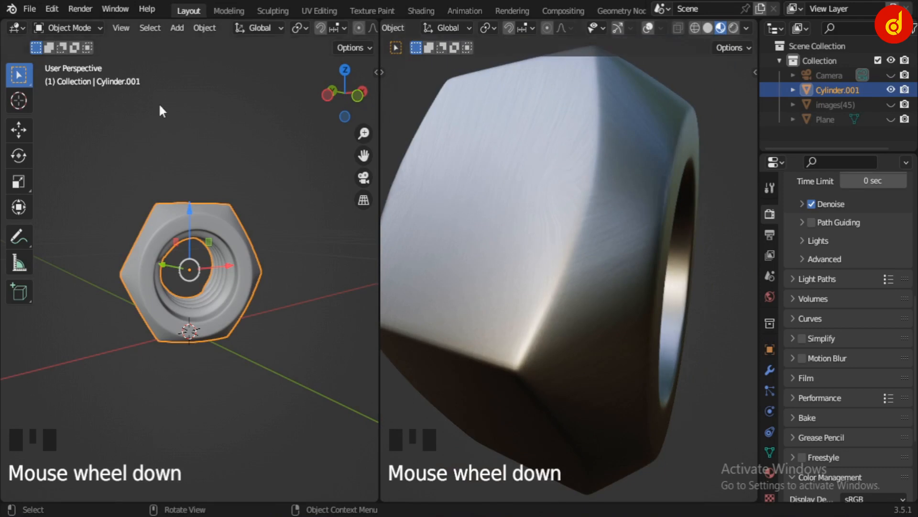
Open the nut's Metal material in the Shader Editor and maximize the node editor.
left_click(15, 26)
left_click(44, 164)
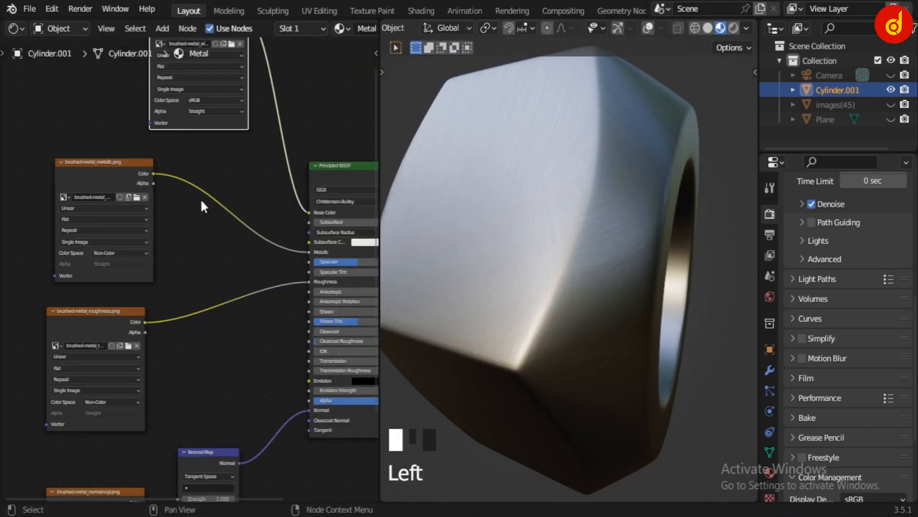
scroll(200, 198, "down", 6)
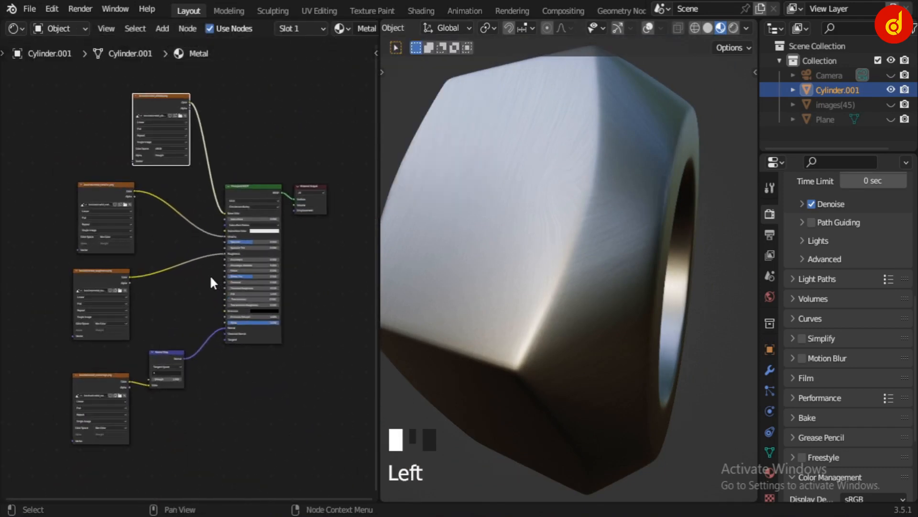
key("ctrl+space")
scroll(479, 130, "up", 12)
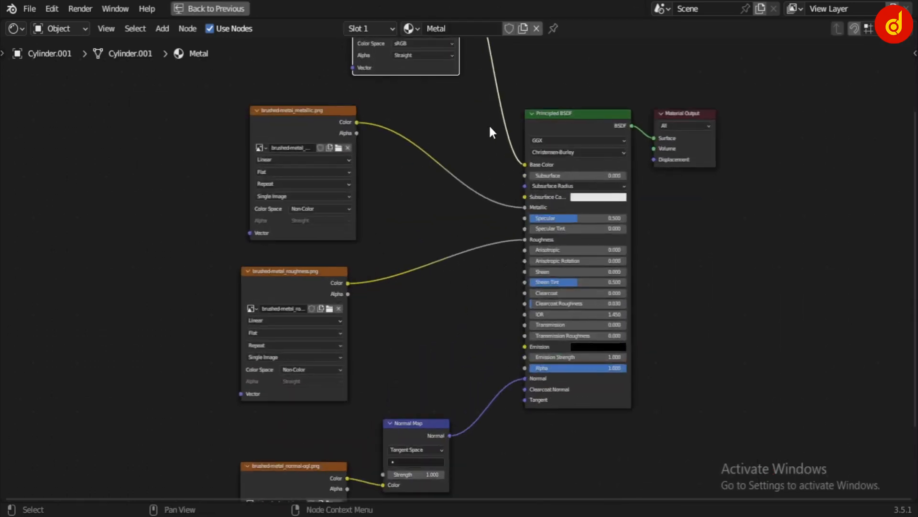
Rearrange the brushed-metal albedo, metallic, roughness and normal texture nodes into a tidy column, and restore the split layout.
middle_click_drag(431, 122, 517, 403)
left_click_drag(469, 102, 408, 123)
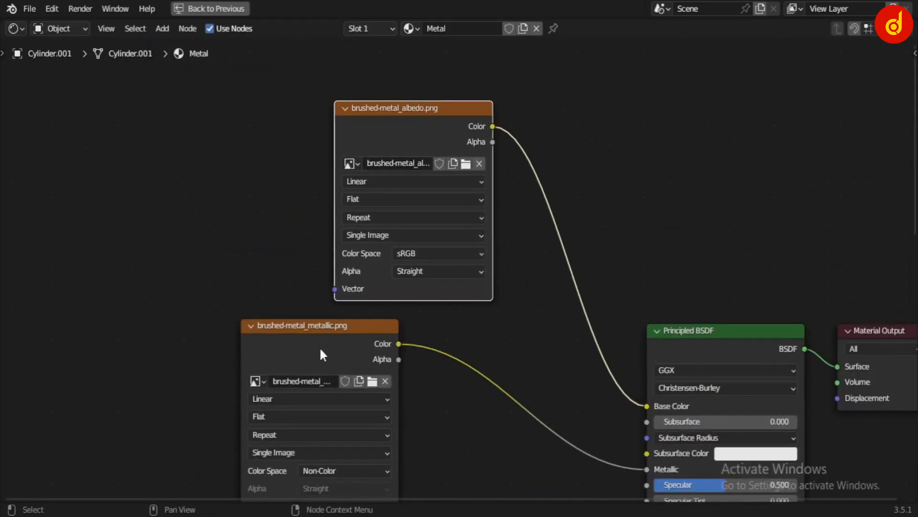
left_click_drag(329, 333, 448, 335)
middle_click_drag(448, 335, 459, 205)
left_click_drag(311, 340, 432, 329)
middle_click_drag(533, 373, 526, 157)
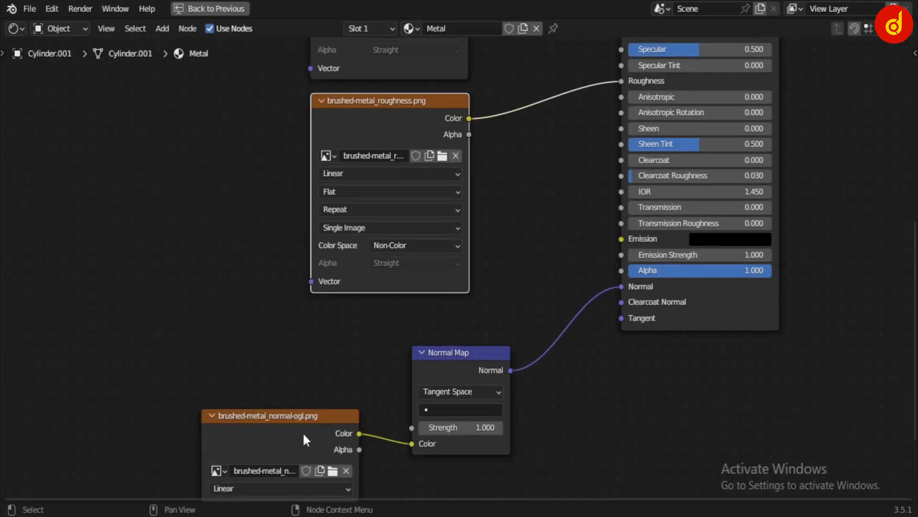
left_click_drag(306, 439, 308, 351)
middle_click_drag(543, 308, 373, 320)
scroll(368, 209, "down", 5)
scroll(383, 309, "down", 1)
key("ctrl+space")
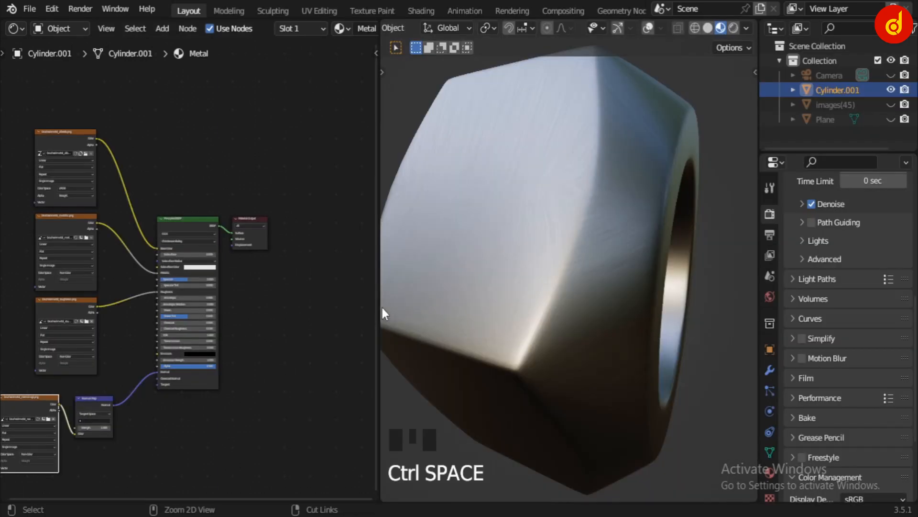
View the textured nut from its side and threaded opening, and unhide the floor Plane.
scroll(627, 314, "down", 2)
middle_click_drag(627, 315, 646, 287)
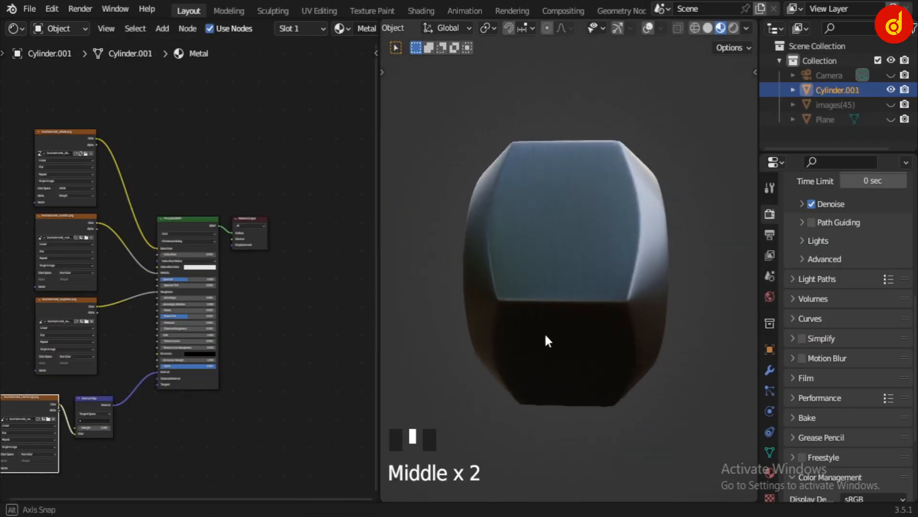
middle_click_drag(546, 336, 715, 353)
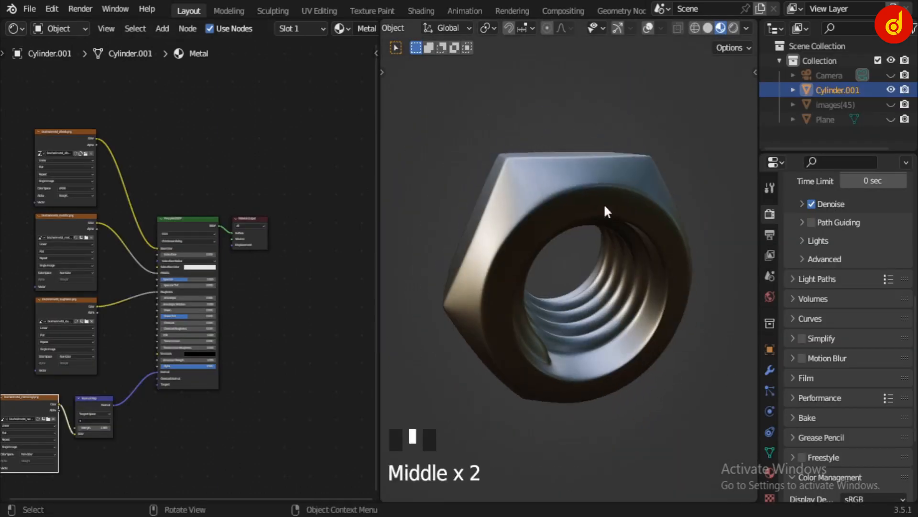
scroll(558, 273, "down", 3)
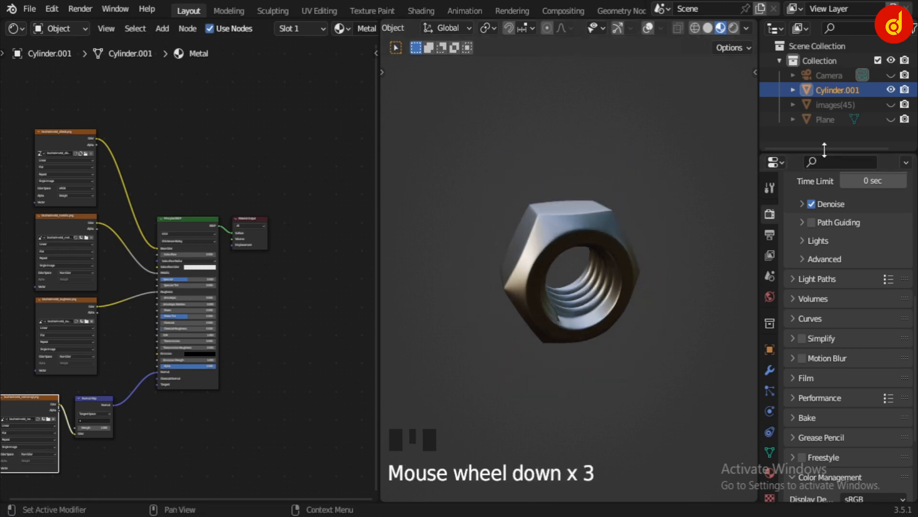
left_click(891, 119)
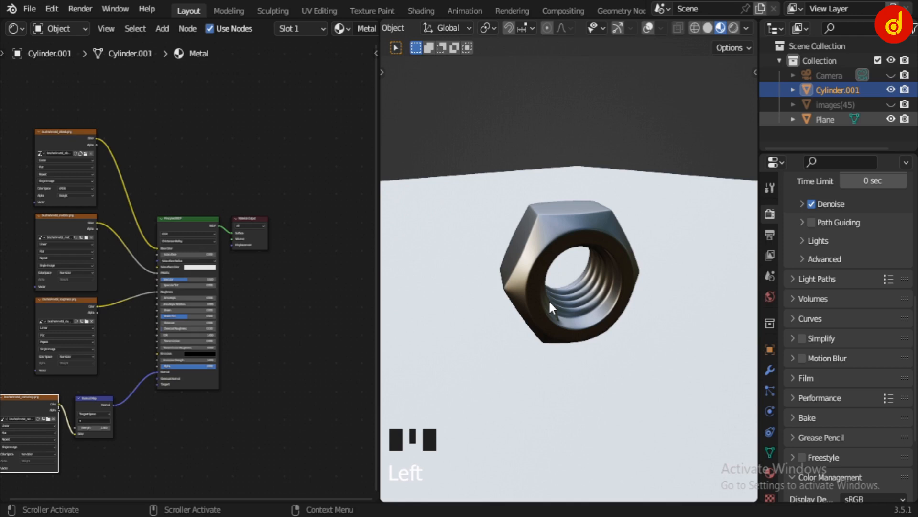
scroll(549, 300, "down", 7)
mouse_move(549, 300)
middle_mouse_down()
mouse_move(564, 362)
mouse_move(607, 349)
mouse_move(496, 303)
mouse_move(554, 290)
middle_mouse_up()
scroll(627, 354, "down", 8)
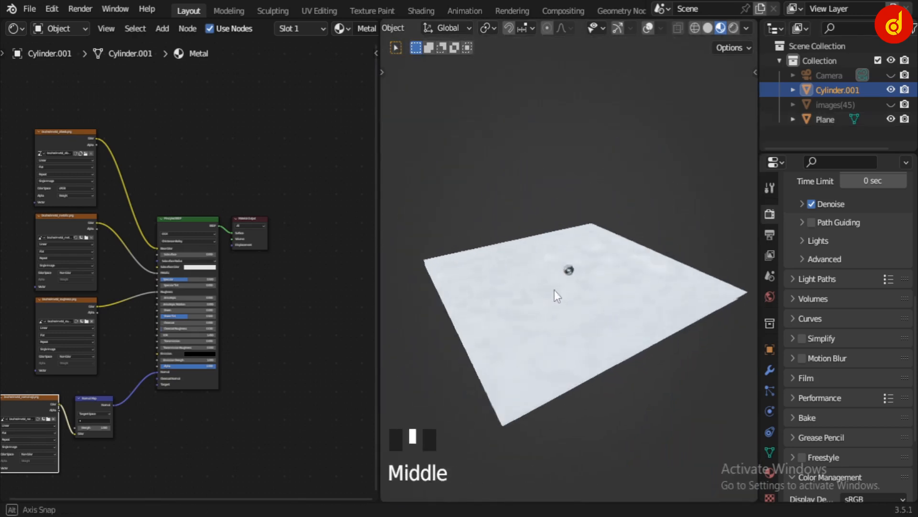
Select the floor plane and examine how its Noise Texture and ColorRamp nodes feed the shader's roughness.
left_click(560, 320)
scroll(280, 303, "up", 3)
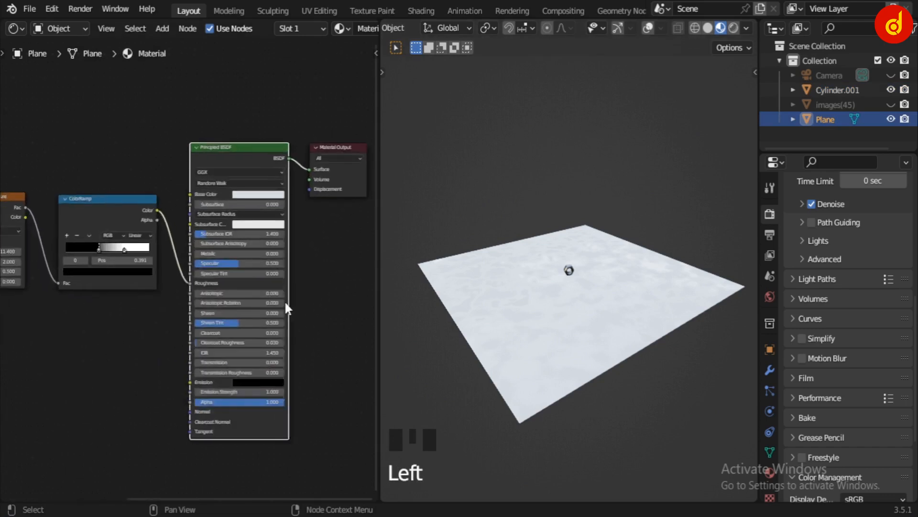
middle_click_drag(284, 300, 129, 357)
scroll(340, 308, "up", 3)
scroll(65, 454, "down", 2)
scroll(258, 389, "down", 1)
scroll(129, 356, "down", 1)
scroll(133, 349, "down", 1)
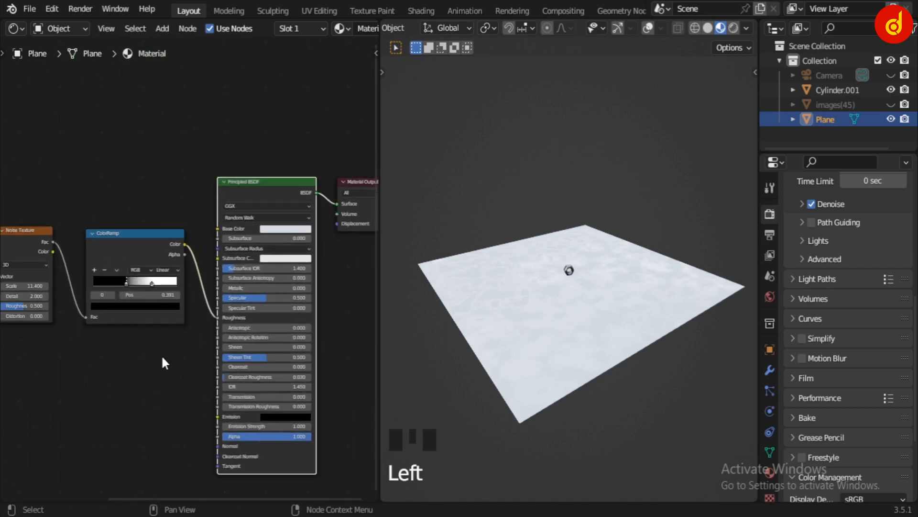
Preview the ColorRamp output directly on the floor plane and examine the noise pattern.
left_click(140, 247, "ctrl+shift")
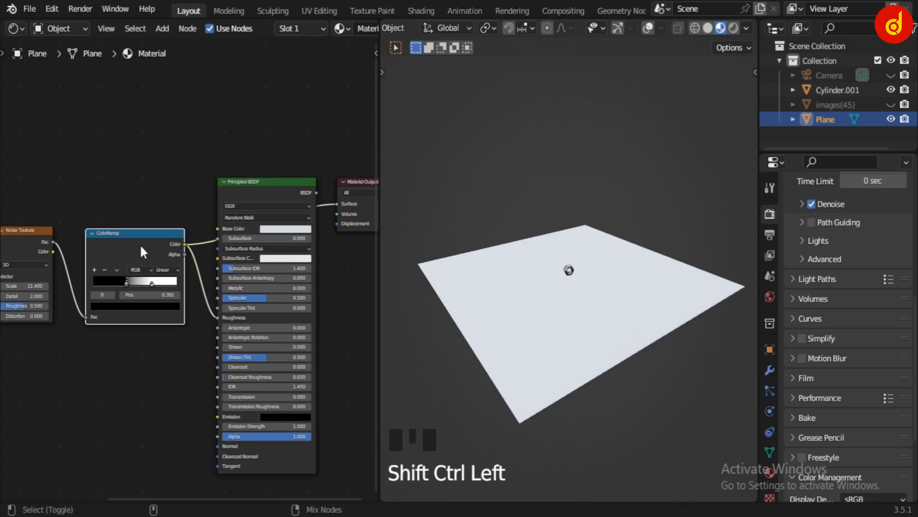
middle_click_drag(574, 373, 309, 340)
scroll(583, 392, "down", 3)
scroll(583, 392, "down", 3)
scroll(137, 349, "up", 2)
middle_click_drag(137, 348, 239, 352)
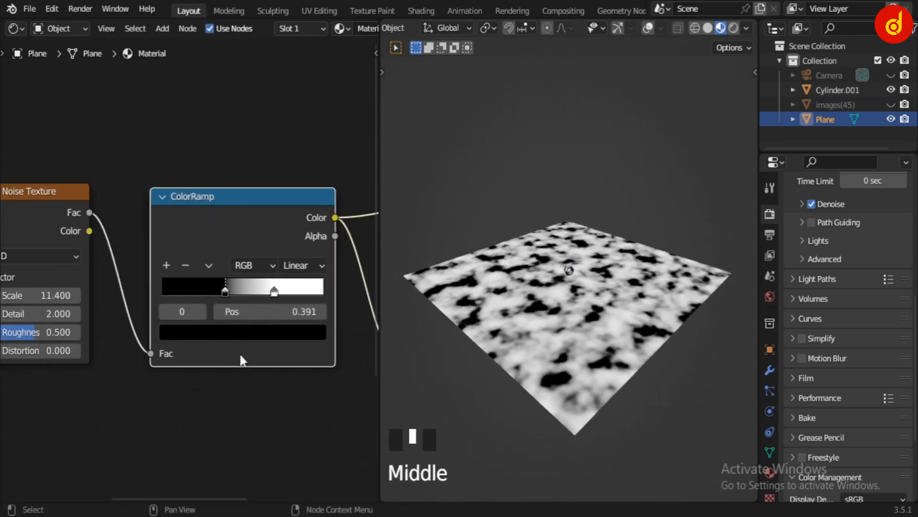
Try adjusting the ColorRamp and raising the Noise Texture scale to 13.1, undoing each change.
scroll(210, 333, "up", 1)
left_click_drag(320, 280, 307, 335)
key("ctrl+z")
middle_click_drag(248, 372, 304, 370)
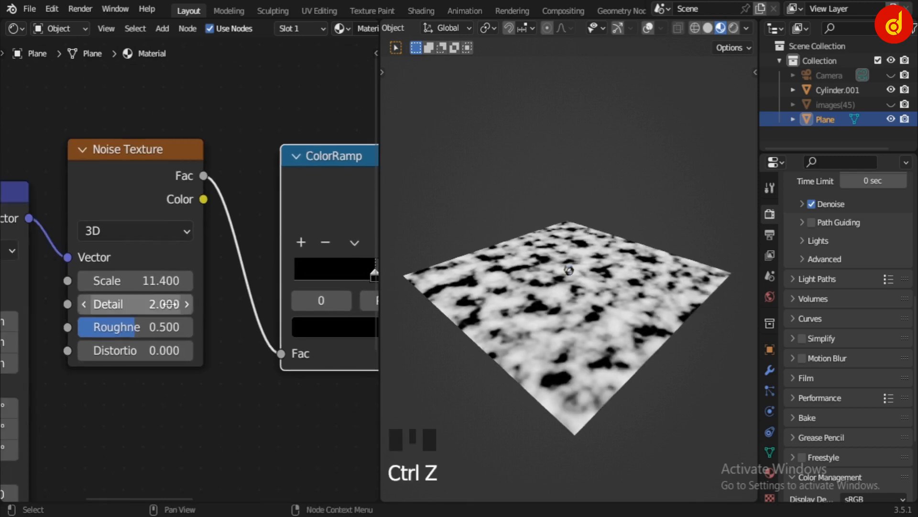
mouse_move(136, 280)
left_mouse_down()
mouse_move(168, 280)
mouse_move(148, 281)
left_mouse_up()
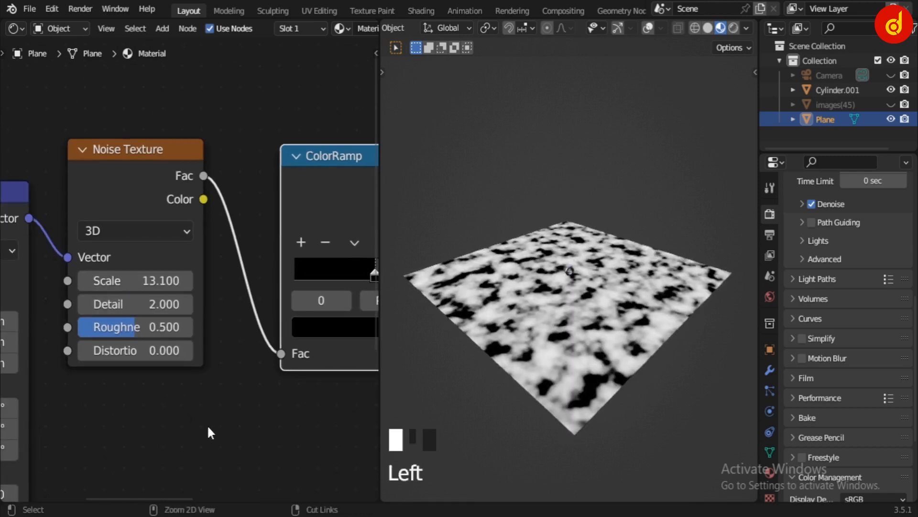
key("ctrl+z")
Check the floor material's Base Color values and reconnect the Principled BSDF to the Material Output.
middle_click_drag(302, 420, 293, 303)
left_click(287, 290)
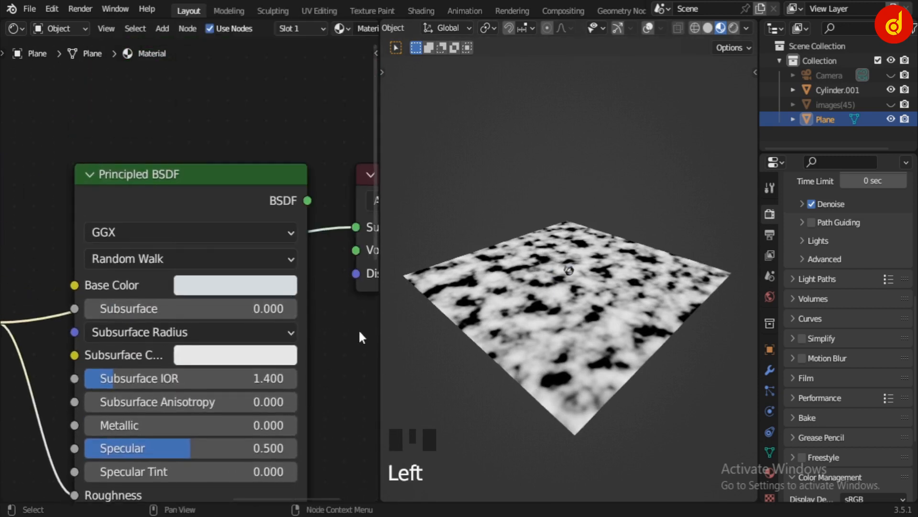
scroll(359, 330, "down", 1)
left_click(264, 360)
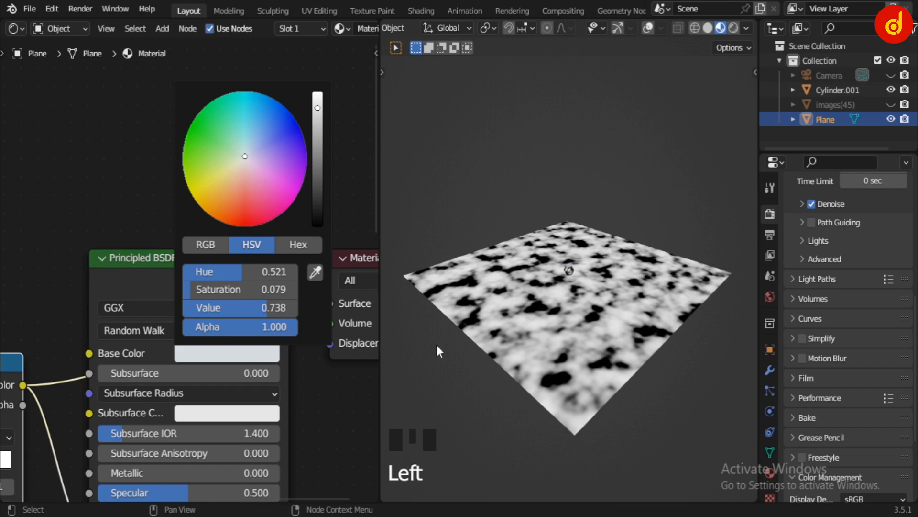
scroll(210, 269, "down", 2)
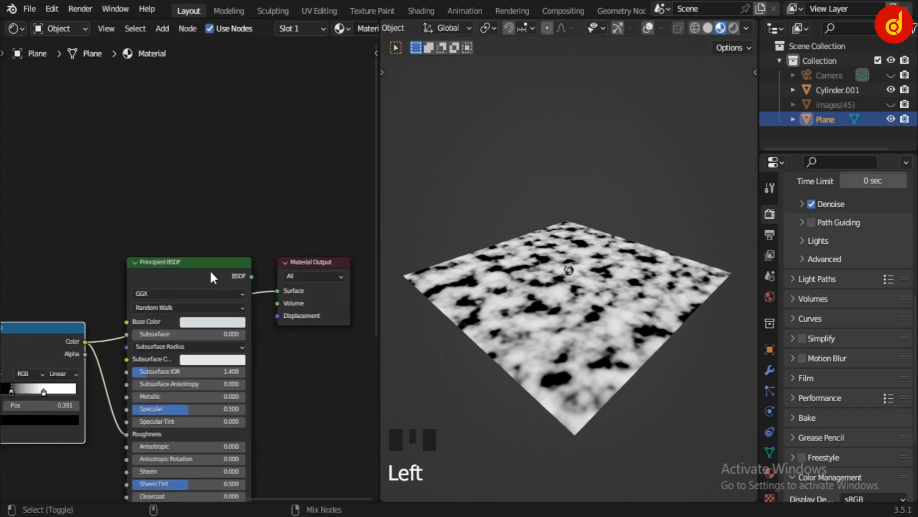
left_click(241, 325, "ctrl+shift")
middle_click_drag(655, 352, 633, 357)
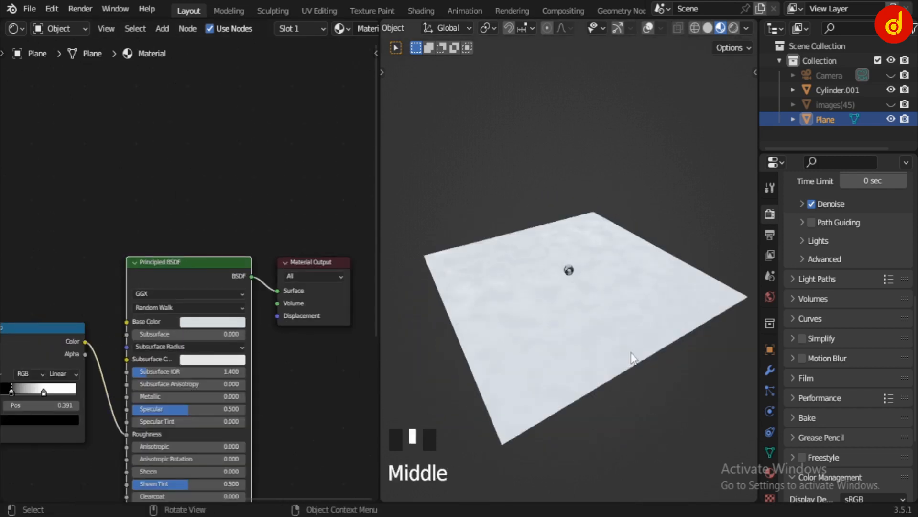
Unhide the images(45) backdrop, select it and frame it in the viewport.
left_click(891, 105)
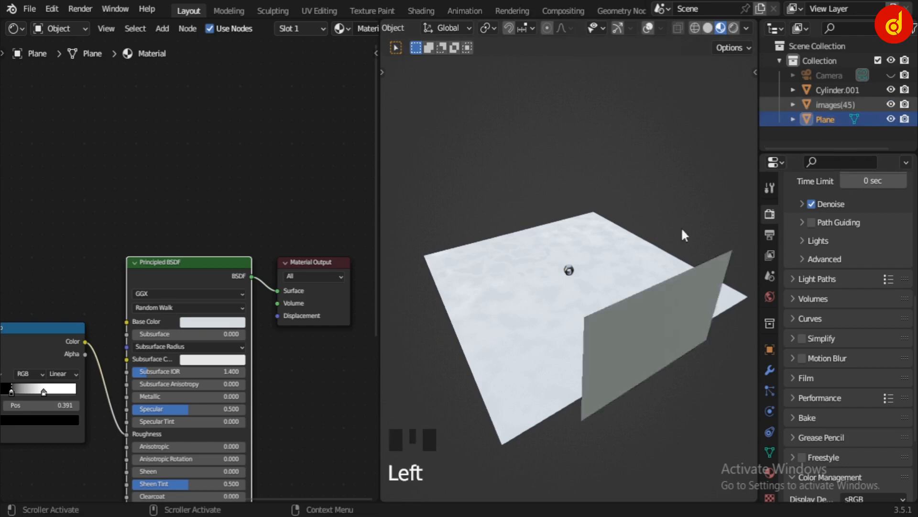
scroll(683, 349, "down", 3)
middle_click_drag(681, 344, 430, 316)
left_click(559, 277)
key("KP_Decimal")
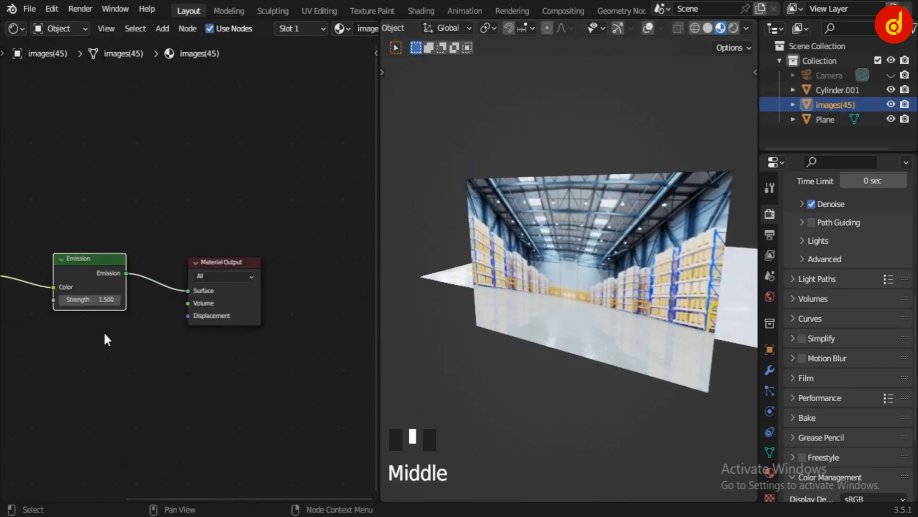
Examine the backdrop material's warehouse image texture and its Emission node.
middle_click_drag(102, 335, 335, 334)
scroll(311, 311, "up", 2)
scroll(287, 321, "up", 1)
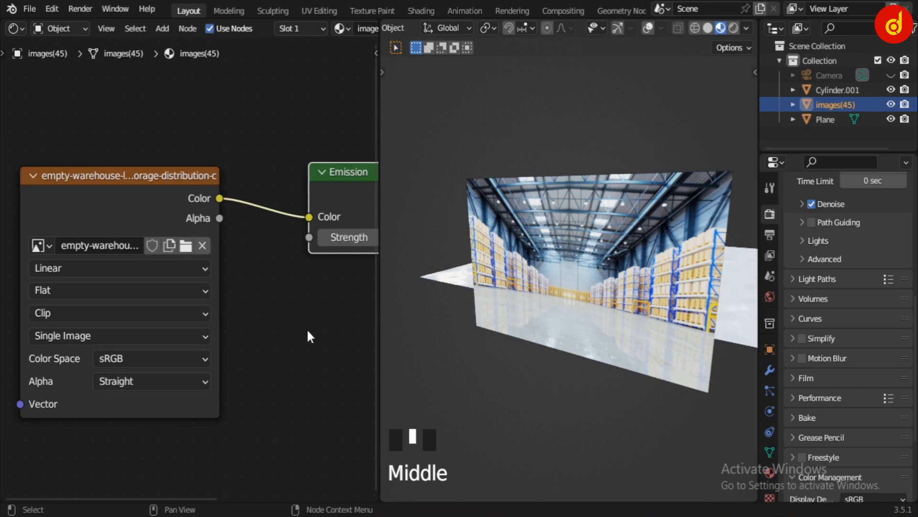
scroll(310, 341, "down", 1)
middle_click_drag(317, 340, 135, 383)
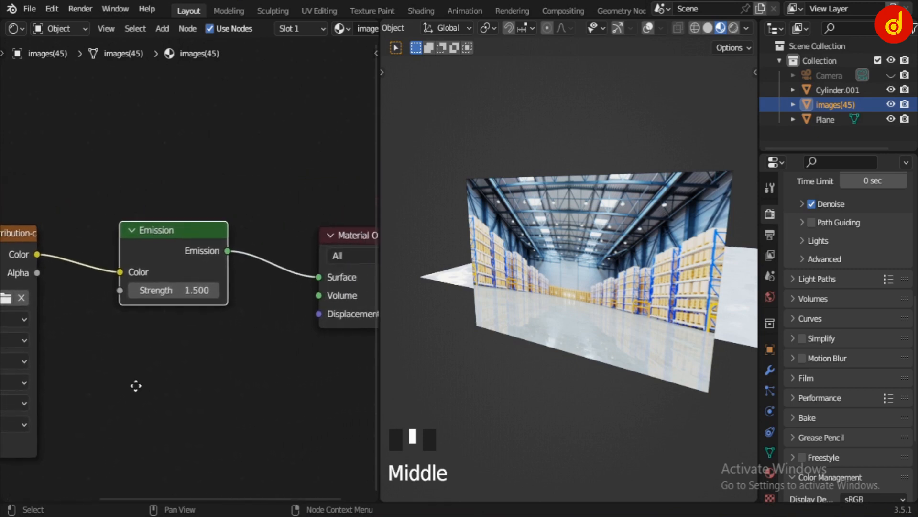
middle_click_drag(272, 349, 247, 344)
View the backdrop and floor together from above, and switch the viewport to solid shading.
middle_click_drag(449, 328, 555, 349)
scroll(601, 293, "down", 6)
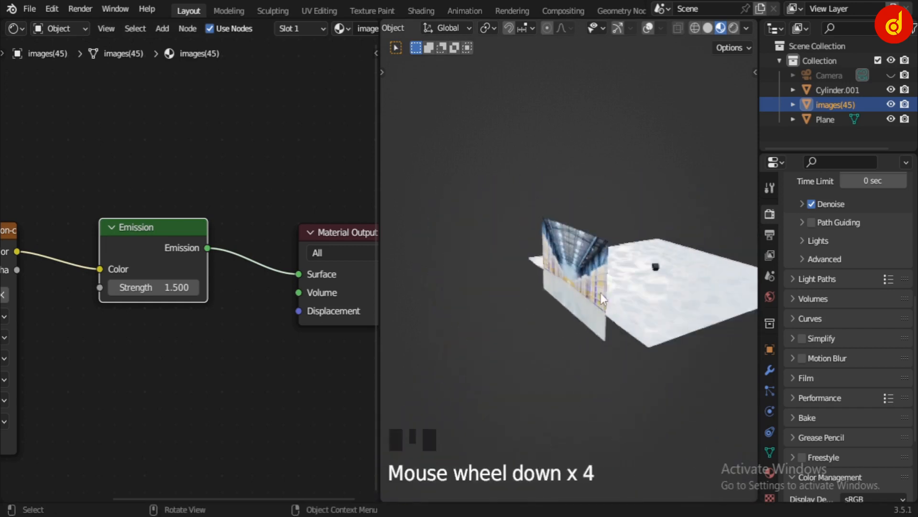
scroll(622, 283, "down", 3)
middle_click_drag(617, 283, 483, 311)
scroll(588, 271, "up", 3)
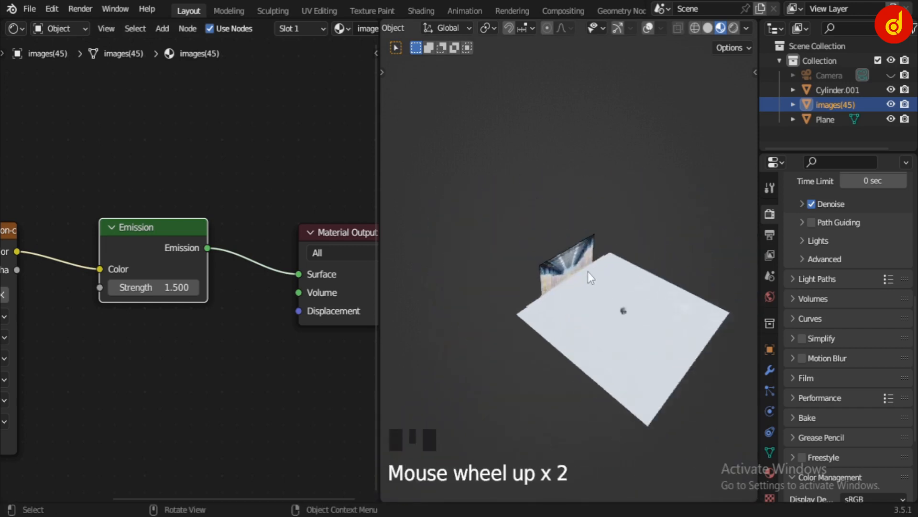
left_click(709, 28)
scroll(645, 211, "down", 3)
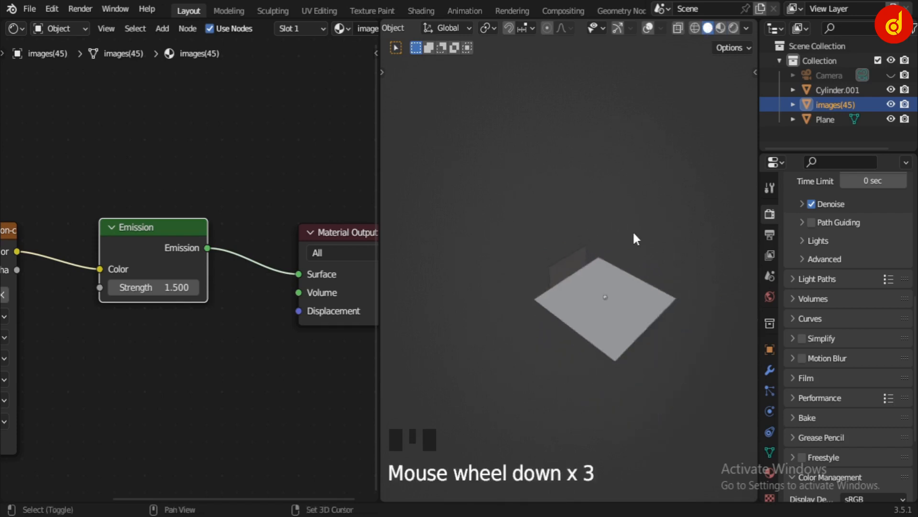
scroll(617, 215, "up", 4)
Unhide the Camera and turn on the viewport overlays and gizmos.
left_click(889, 75)
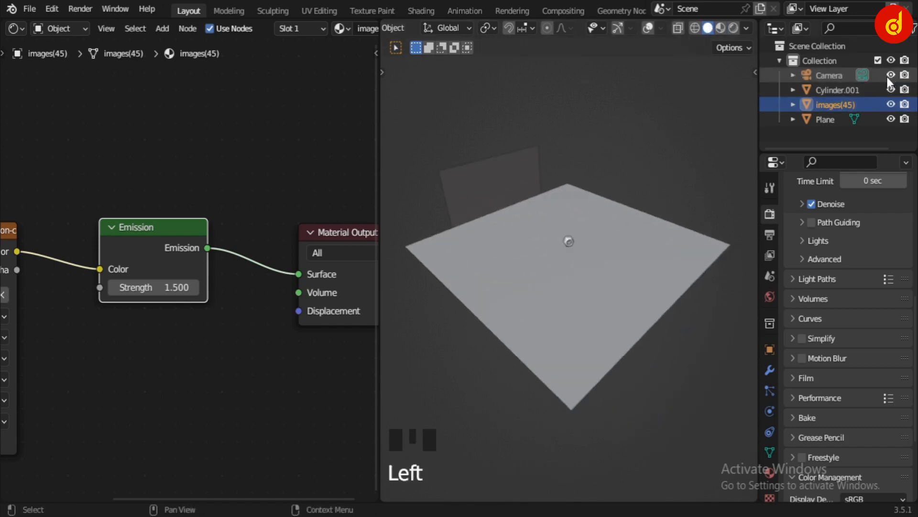
scroll(640, 253, "up", 2)
scroll(641, 259, "up", 3)
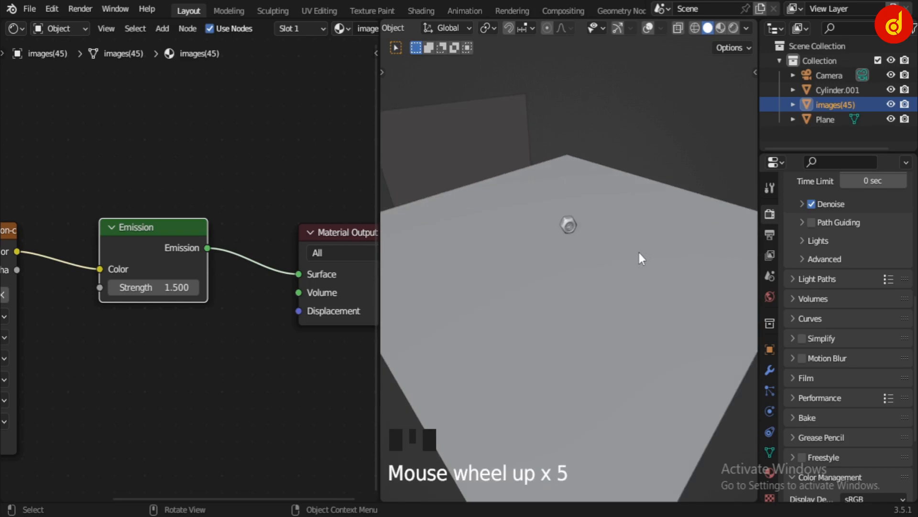
scroll(641, 259, "down", 3)
middle_click_drag(641, 258, 617, 239)
left_click(648, 28)
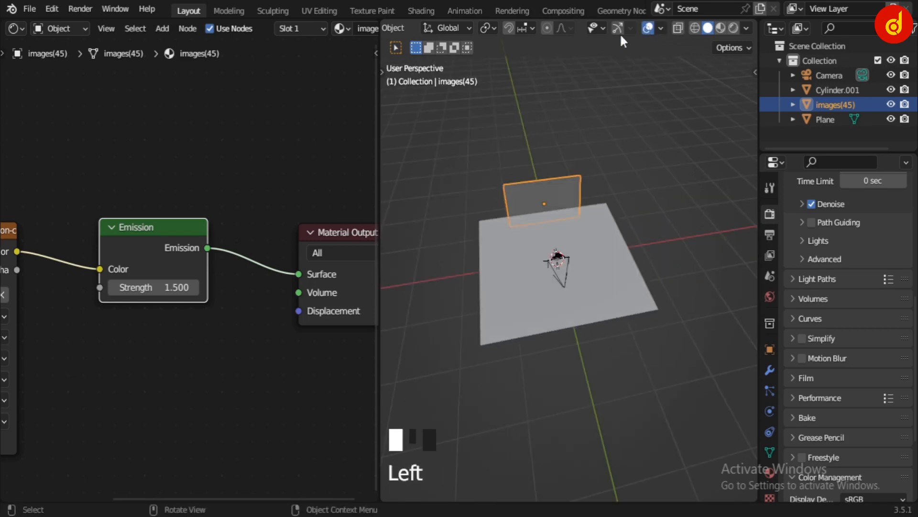
Select the camera in front of the nut and look at the scene through the camera view.
scroll(587, 265, "up", 3)
left_click(552, 255)
middle_click_drag(552, 255, 497, 293)
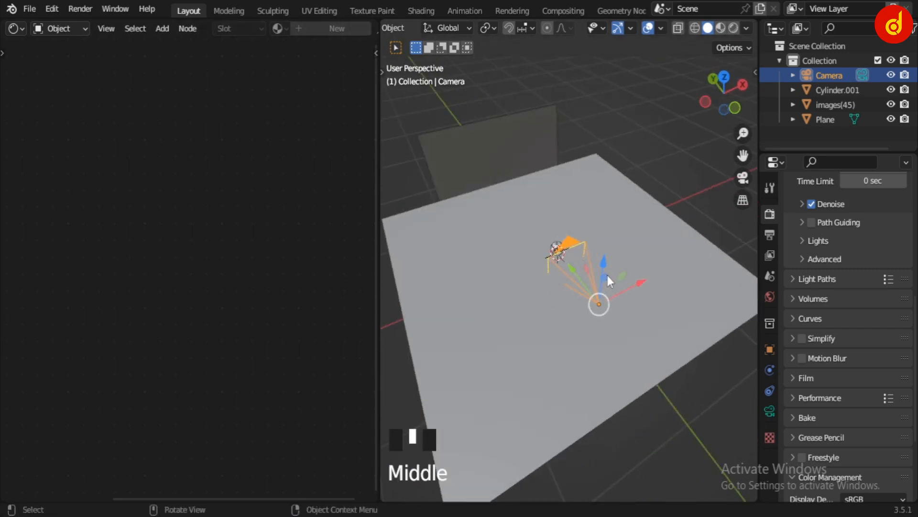
key("KP_0")
scroll(607, 276, "up", 4)
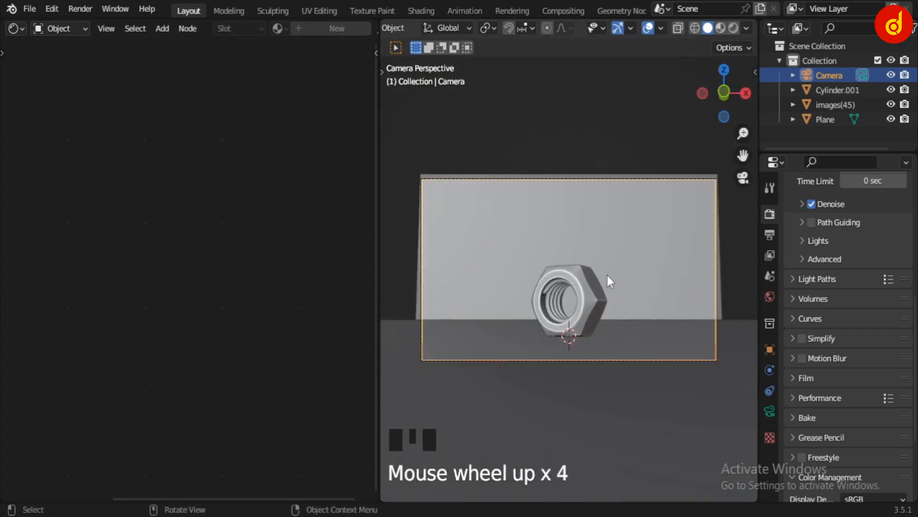
scroll(607, 277, "up", 1)
scroll(604, 280, "down", 1)
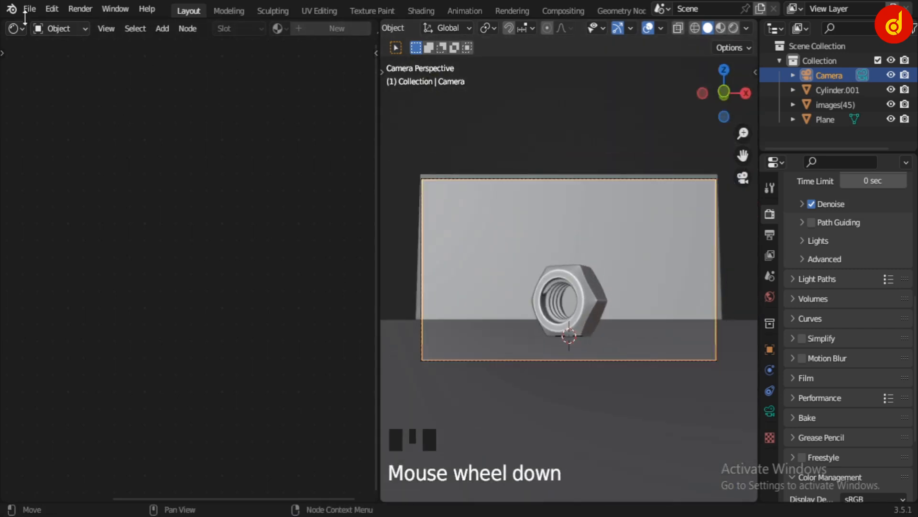
Change the empty node editor area to a 3D Viewport and show the camera and nut from the right side.
left_click(14, 29)
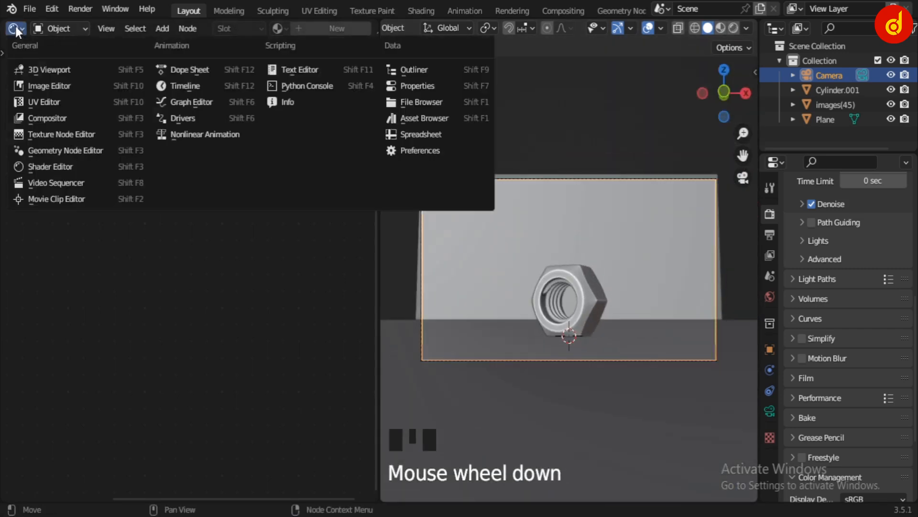
left_click(39, 71)
scroll(279, 248, "down", 11)
middle_click_drag(280, 248, 248, 330)
key("KP_3")
scroll(121, 292, "up", 7)
key("r")
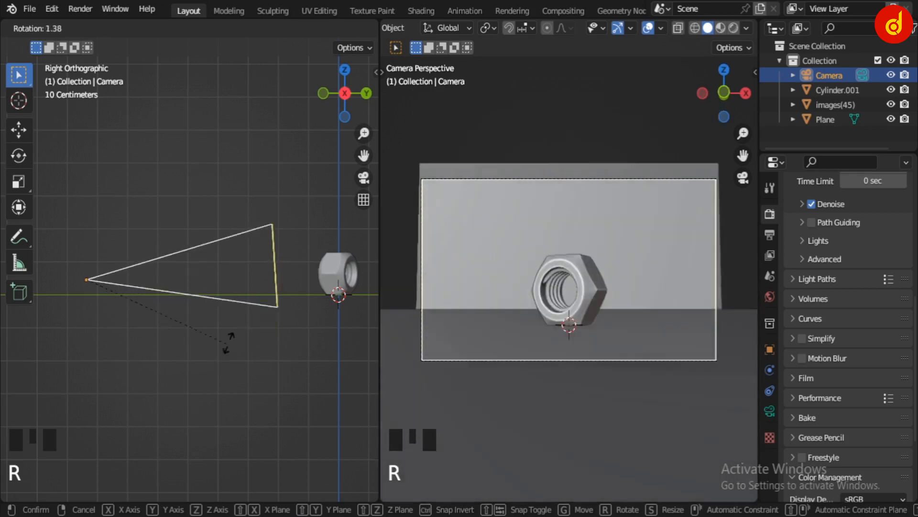
key("Escape")
Open the camera's data properties and review its lens and viewport display settings.
left_click(770, 410)
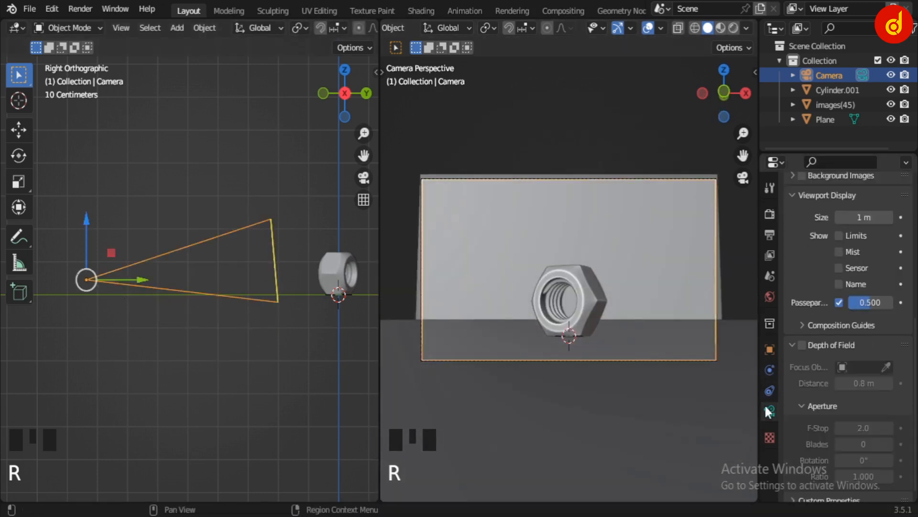
scroll(892, 292, "up", 10)
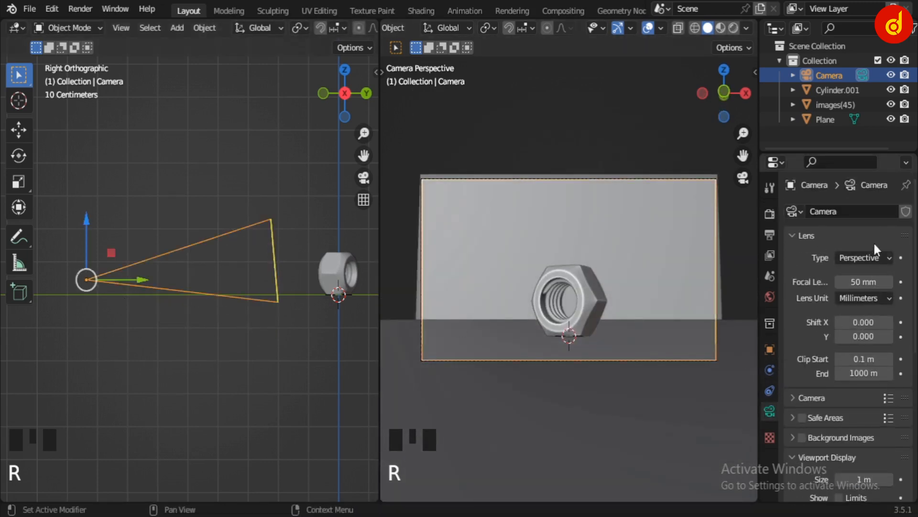
scroll(870, 367, "down", 8)
scroll(176, 253, "down", 12)
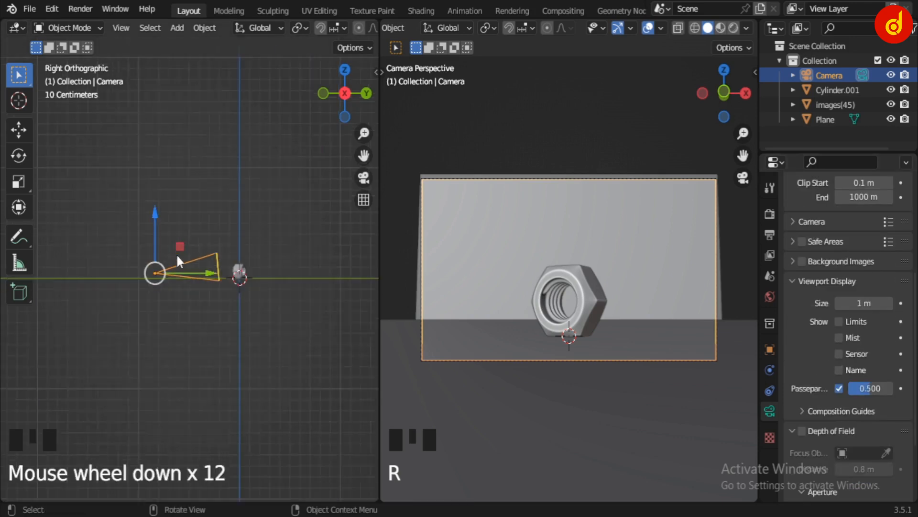
View the camera and nut in top orthographic view and turn on the camera's Limits display.
middle_click_drag(176, 254, 272, 358)
key("KP_7")
scroll(252, 234, "up", 7)
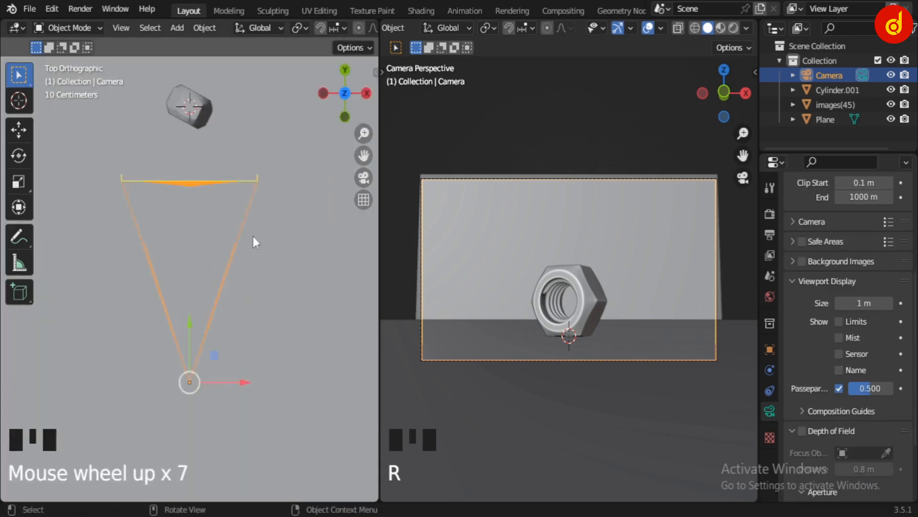
middle_click_drag(252, 234, 270, 211, "shift")
scroll(303, 277, "down", 12)
scroll(297, 266, "up", 1)
key("KP_7")
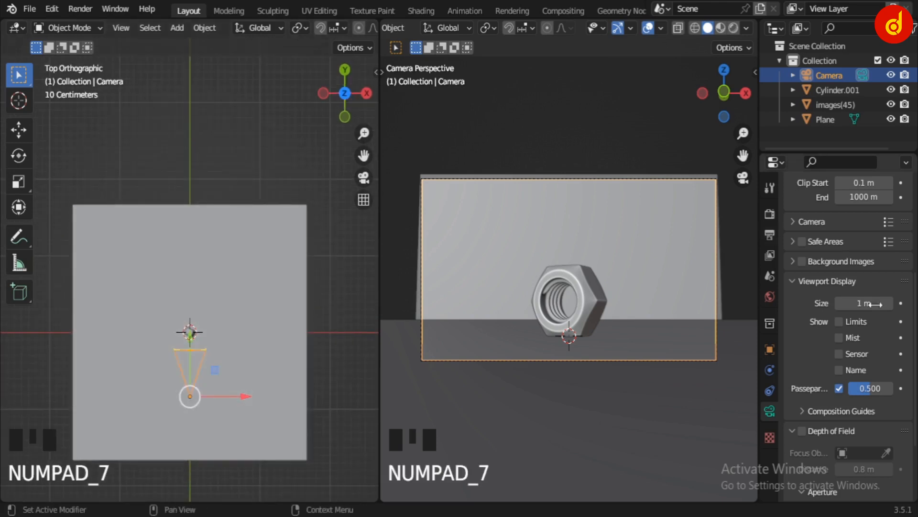
middle_click_drag(246, 329, 254, 228, "shift")
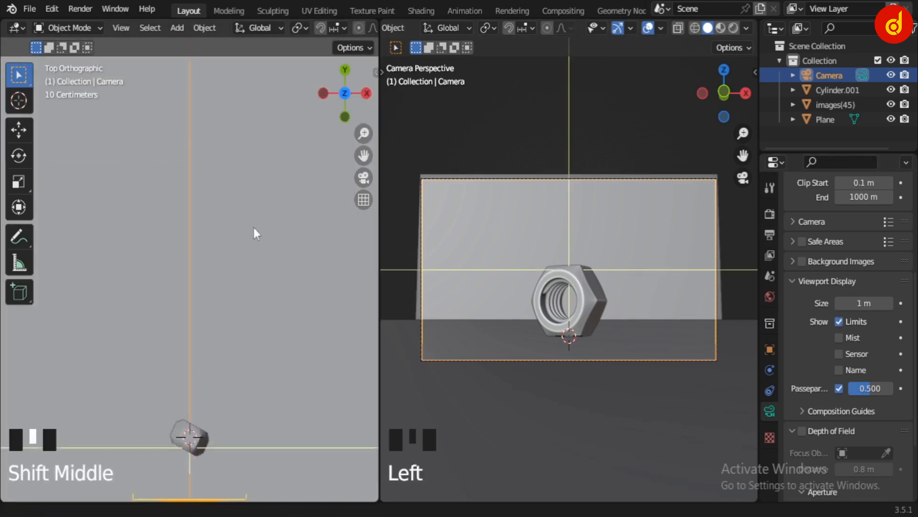
Examine from above where the camera's focus line lies relative to the nut.
scroll(244, 172, "up", 6)
middle_click_drag(244, 172, 162, 311, "shift")
scroll(255, 251, "up", 2)
scroll(255, 251, "down", 15)
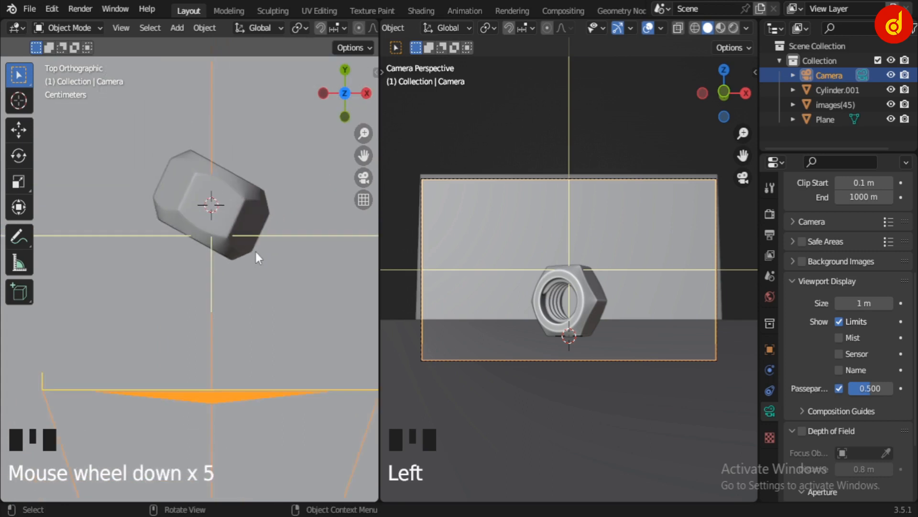
middle_click_drag(255, 279, 257, 250, "shift")
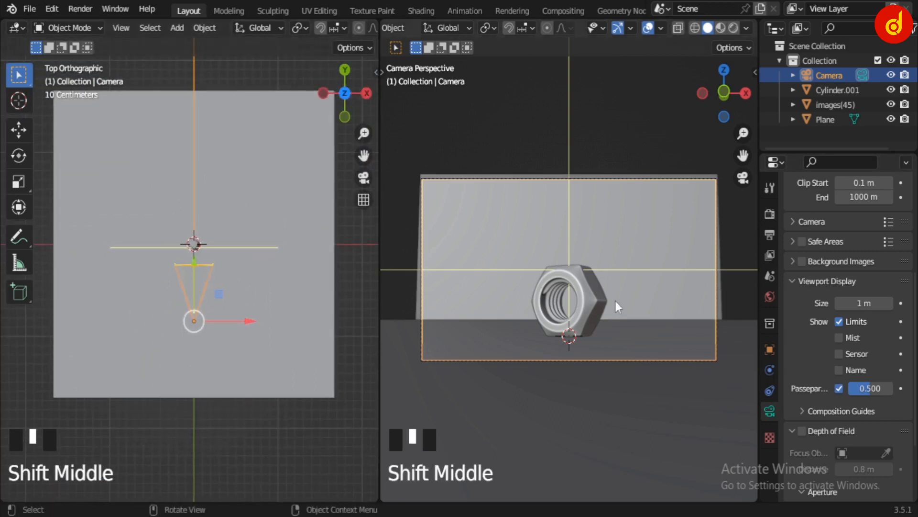
Enable depth of field on the camera while viewing the nut closely through the camera view.
scroll(616, 300, "up", 5)
middle_click_drag(633, 372, 679, 407, "shift")
left_click(803, 431)
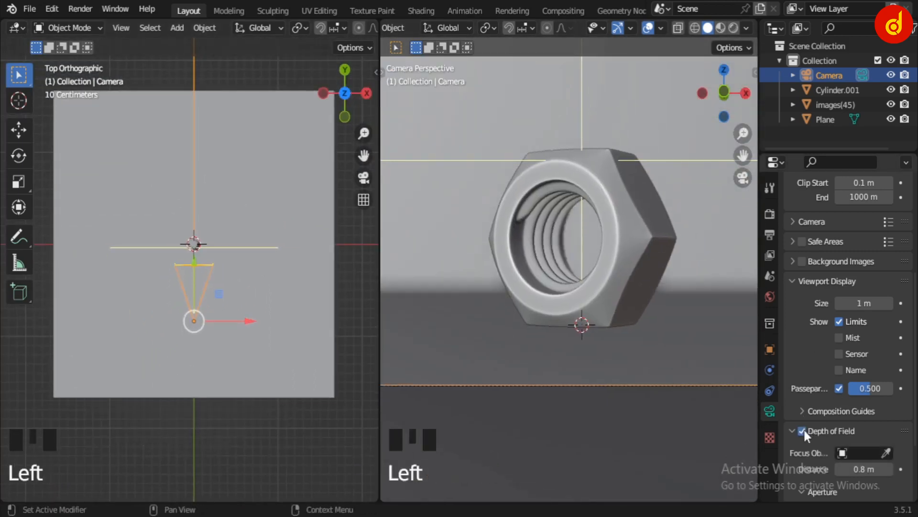
scroll(865, 418, "down", 4)
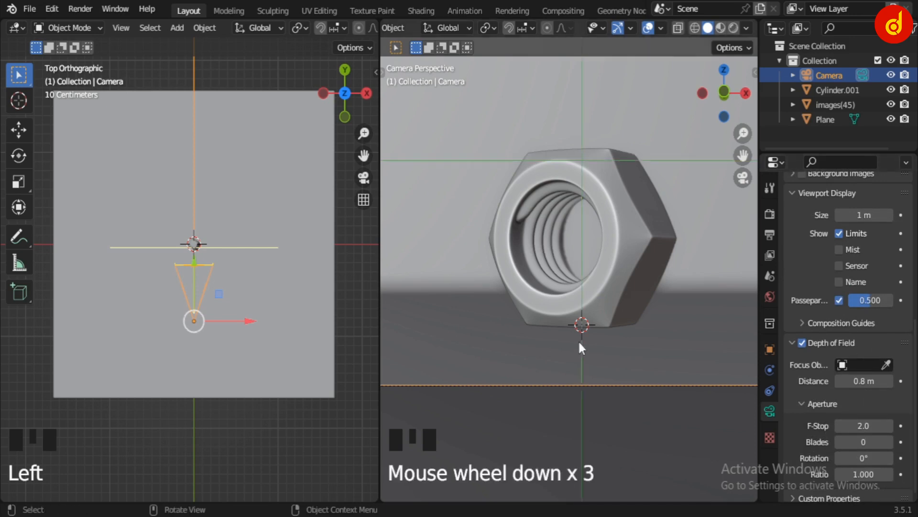
Toggle depth of field off and on to compare the sharpness of the nut's threads and edges up close.
middle_click_drag(579, 339, 651, 254, "shift")
scroll(572, 324, "up", 6)
left_click(803, 343)
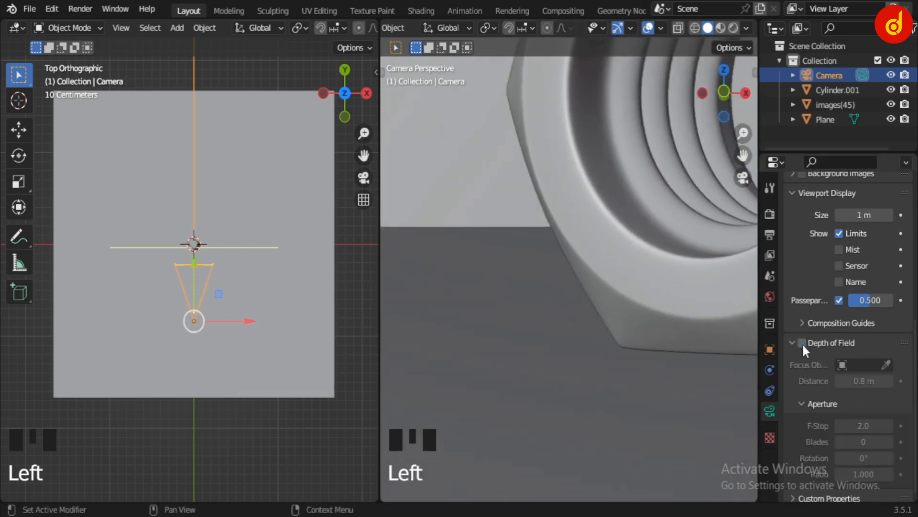
left_click(803, 343)
middle_click_drag(647, 280, 576, 391, "shift")
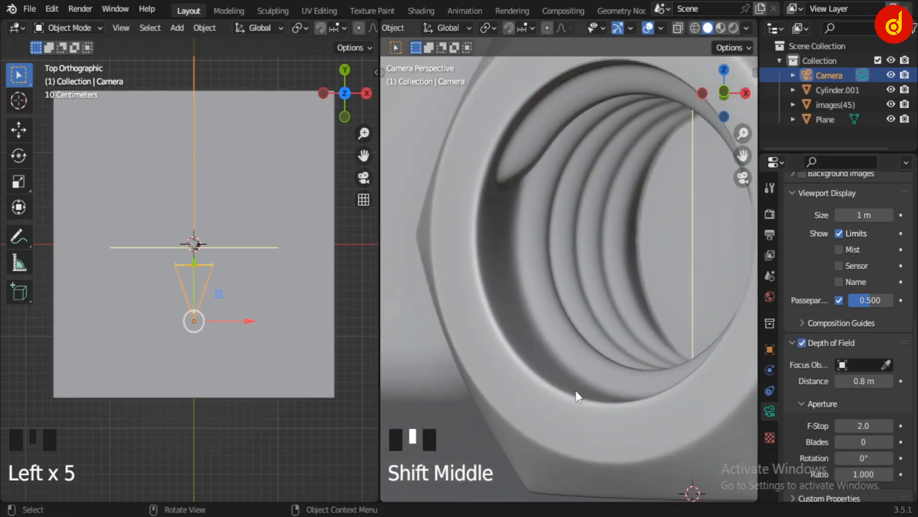
scroll(573, 387, "down", 5)
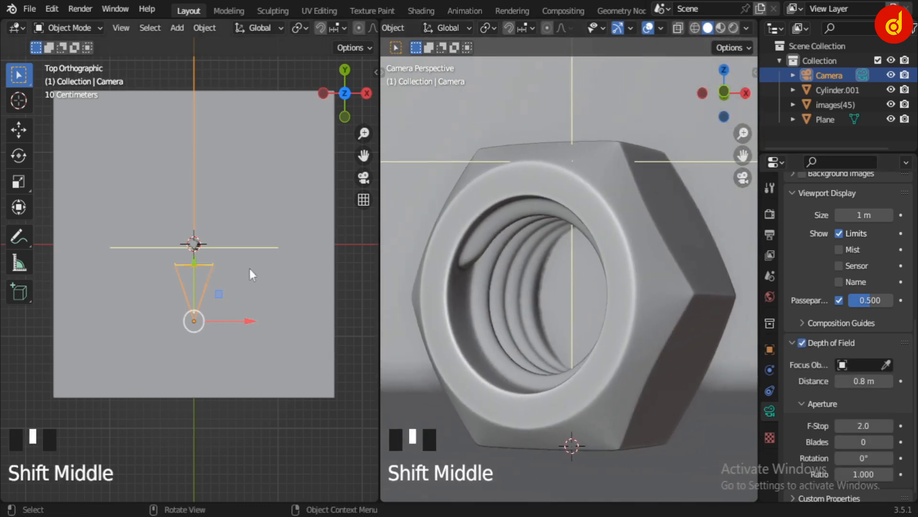
Try a depth of field focus distance of 0.42 m on the camera and undo it.
scroll(856, 337, "up", 3)
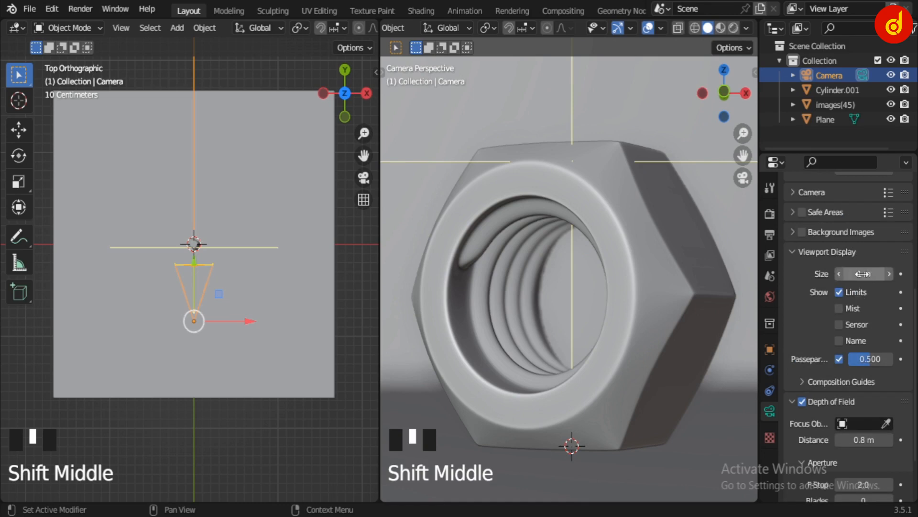
scroll(867, 392, "down", 3)
mouse_move(864, 374)
left_mouse_down()
mouse_move(887, 374)
mouse_move(859, 374)
left_mouse_up()
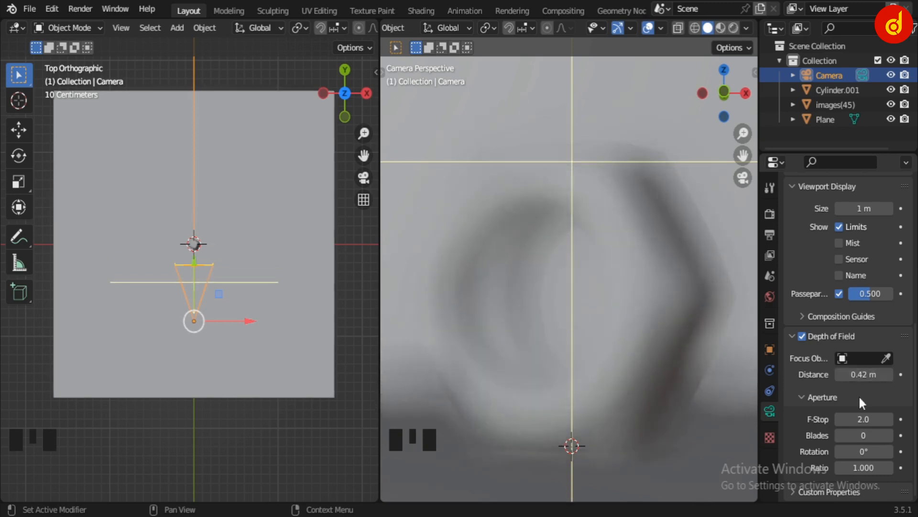
key("ctrl+z")
Enlarge the camera viewport, disable depth of field, and switch that viewport to Material Preview shading.
scroll(518, 277, "down", 10)
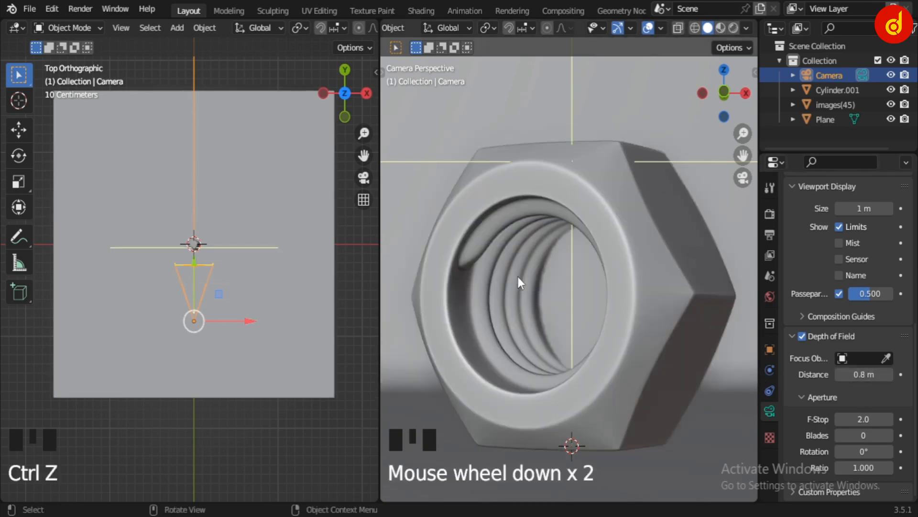
left_click_drag(378, 333, 275, 334)
left_click(802, 336)
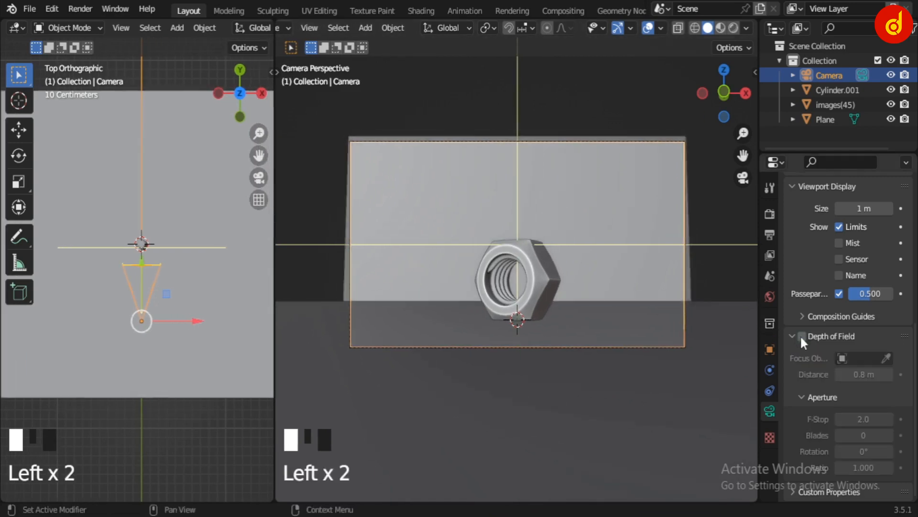
left_click(721, 28)
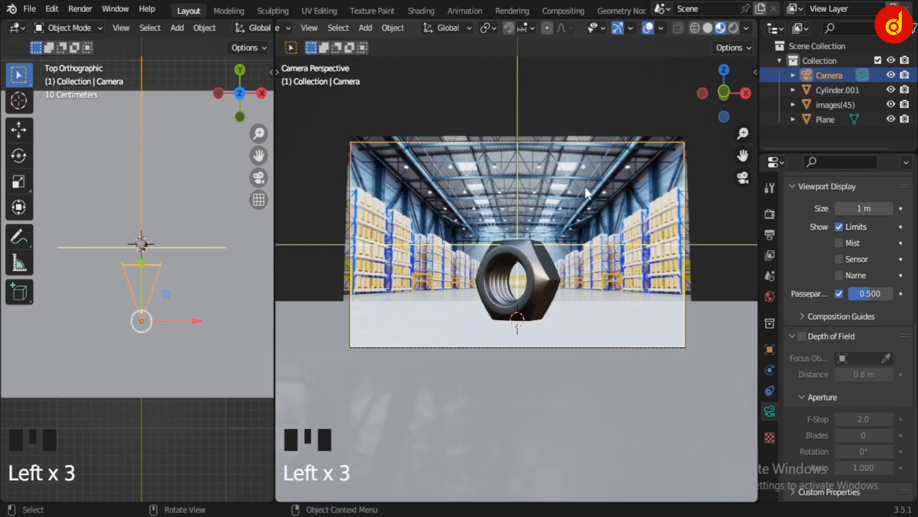
scroll(584, 185, "up", 2)
scroll(562, 225, "down", 1)
middle_click_drag(570, 233, 569, 277, "shift")
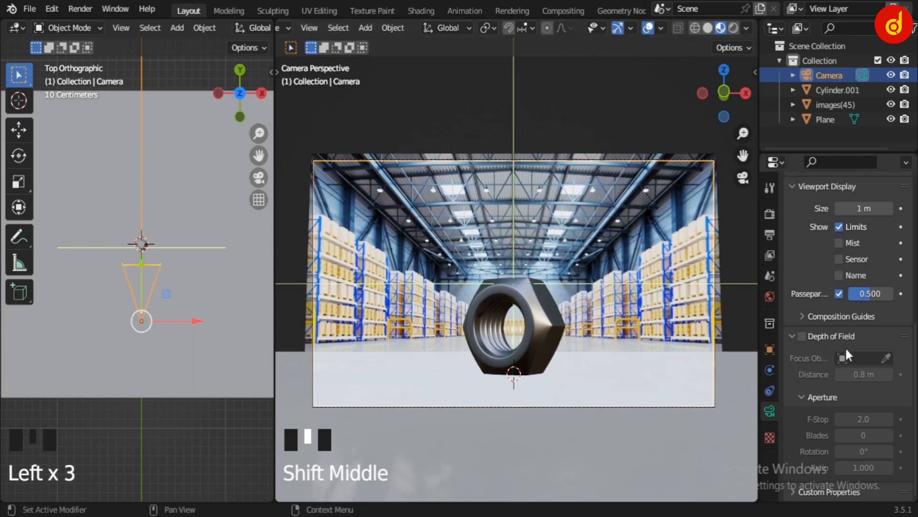
Enable the camera's depth of field again and inspect the blurred warehouse backdrop behind the nut.
left_click(802, 336)
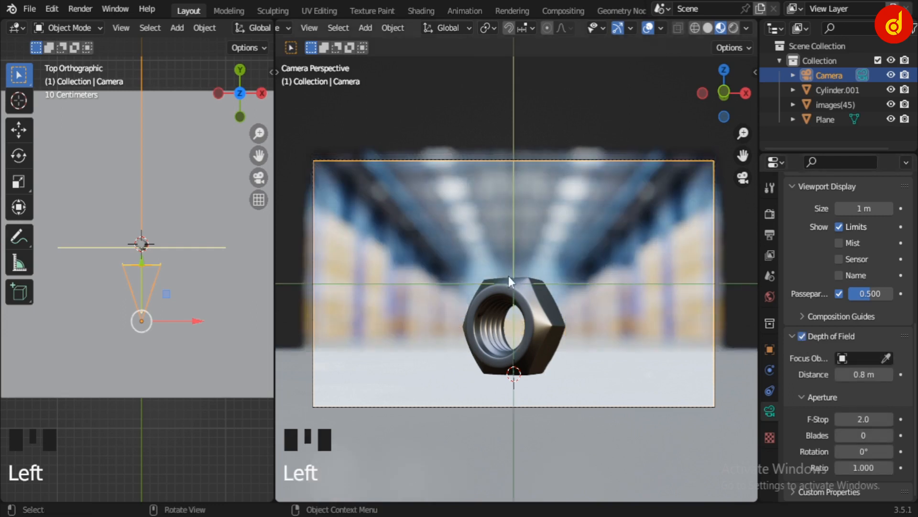
scroll(521, 273, "up", 4)
scroll(549, 306, "down", 4)
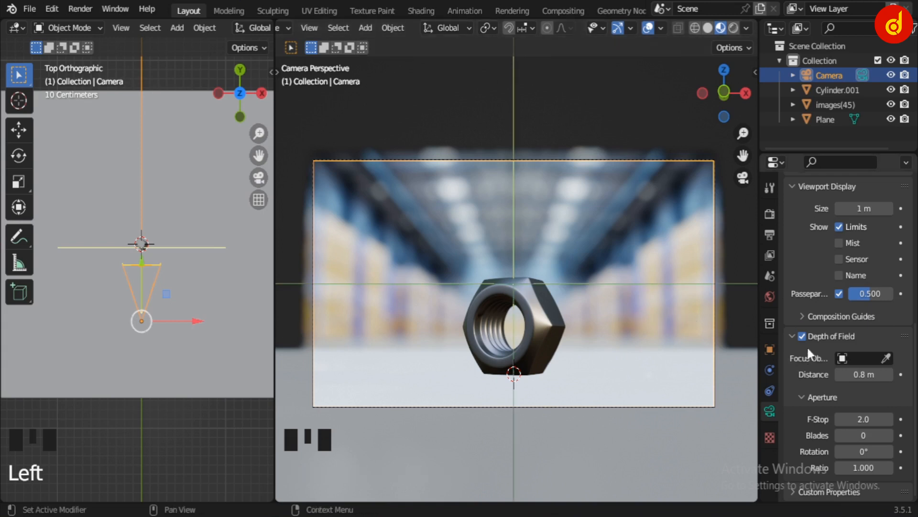
Leave the camera view and turn on Scene World lighting to view the environment surrounding the floor and backdrop.
middle_click_drag(555, 311, 546, 318)
scroll(550, 302, "down", 5)
mouse_move(556, 282)
middle_mouse_down()
mouse_move(559, 299)
mouse_move(578, 287)
middle_mouse_up()
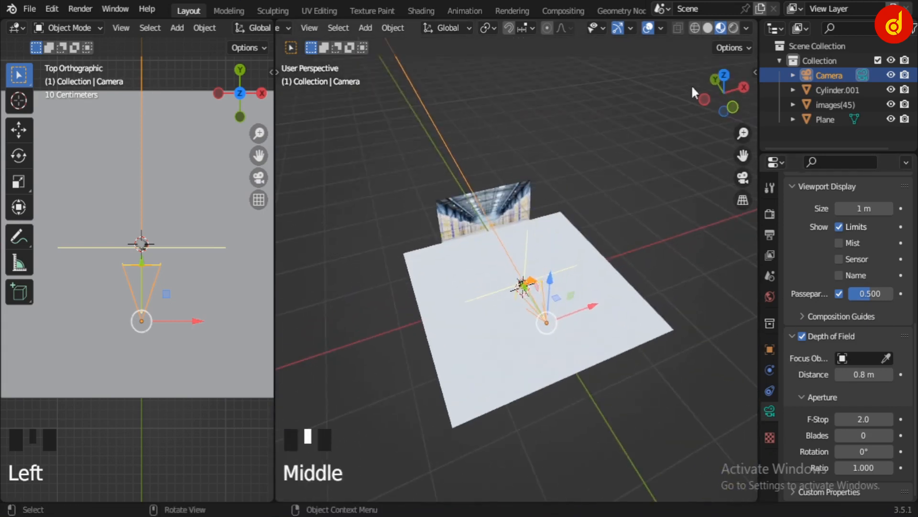
left_click(746, 28)
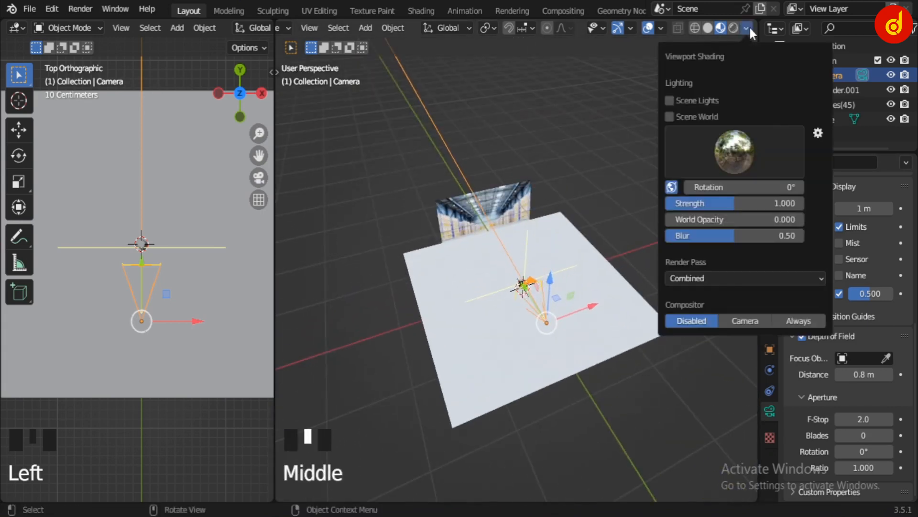
left_click(670, 116)
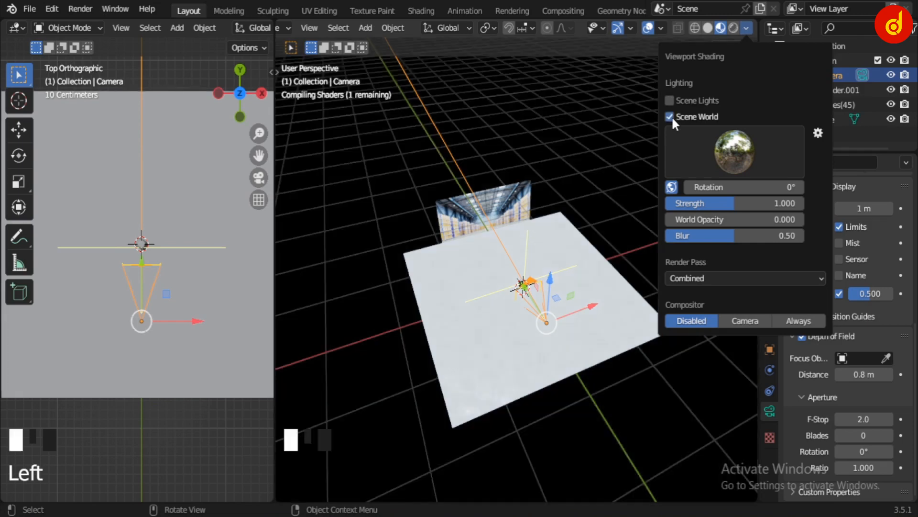
scroll(555, 176, "down", 2)
middle_click_drag(555, 176, 324, 249)
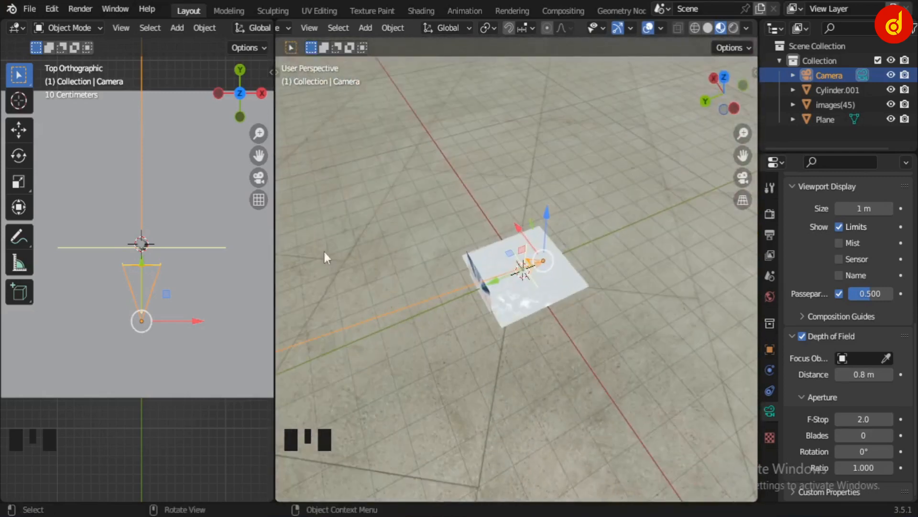
Change the top-view area to a widened Shader Editor and display the World's Background and World Output nodes.
left_click(17, 28)
left_click(44, 165)
left_click_drag(275, 247, 348, 247)
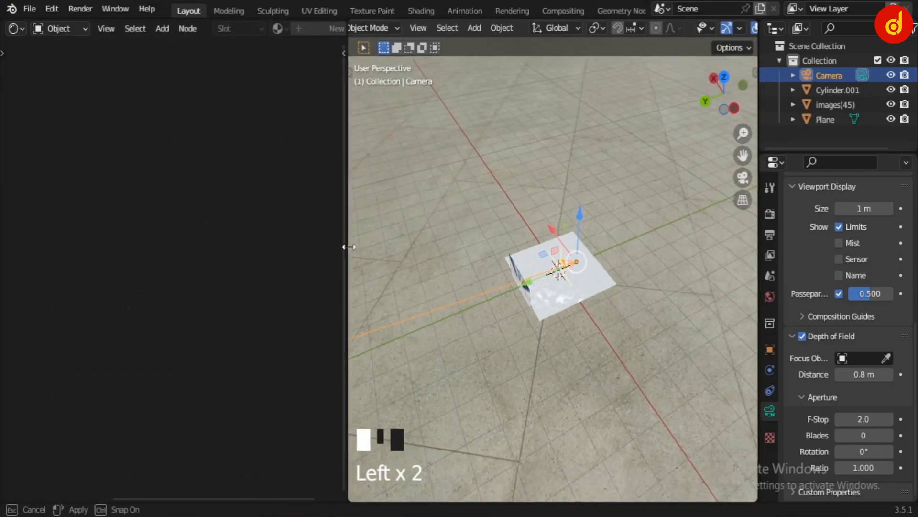
left_click(71, 66)
scroll(164, 216, "down", 8)
middle_click_drag(148, 299, 12, 340)
scroll(217, 285, "up", 8)
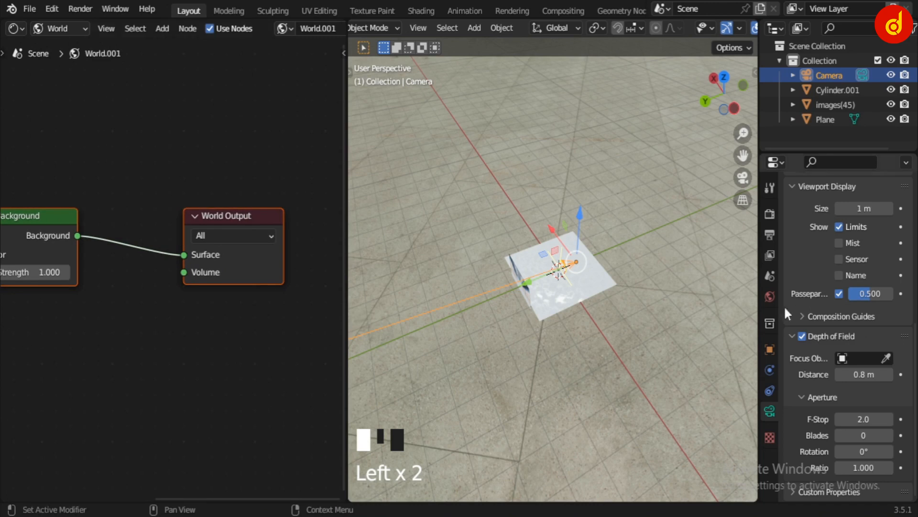
Try a world background strength of 5.8 for the autoshop environment image and restore it to 1.0.
left_click(770, 296)
middle_click_drag(588, 314, 596, 237)
mouse_move(870, 388)
left_mouse_down()
mouse_move(842, 388)
mouse_move(871, 388)
left_mouse_up()
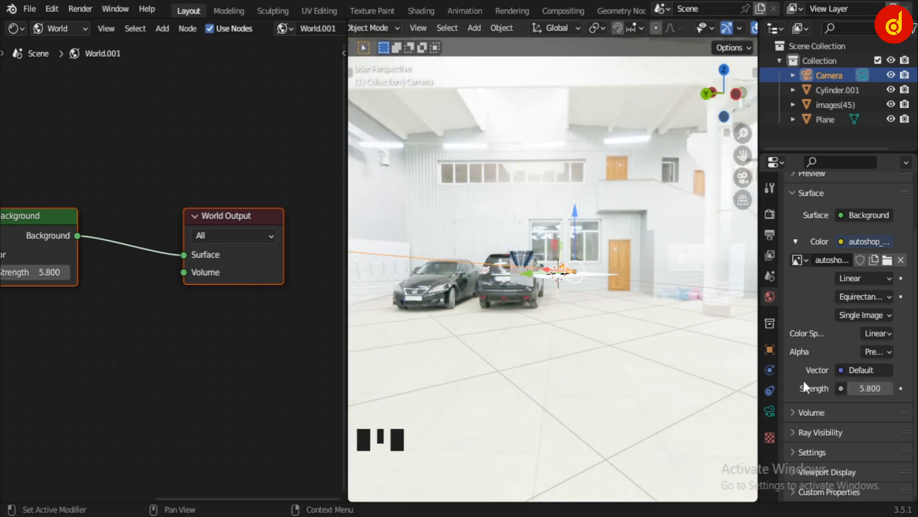
scroll(532, 265, "down", 2)
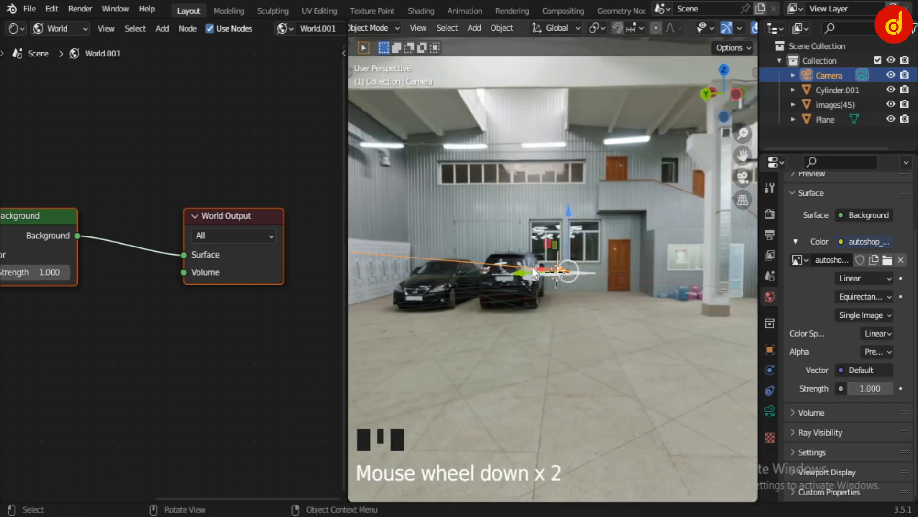
Return to the camera view and turn off Scene World lighting in the viewport shading.
scroll(532, 266, "up", 12)
middle_click_drag(676, 291, 566, 326)
scroll(632, 305, "down", 3)
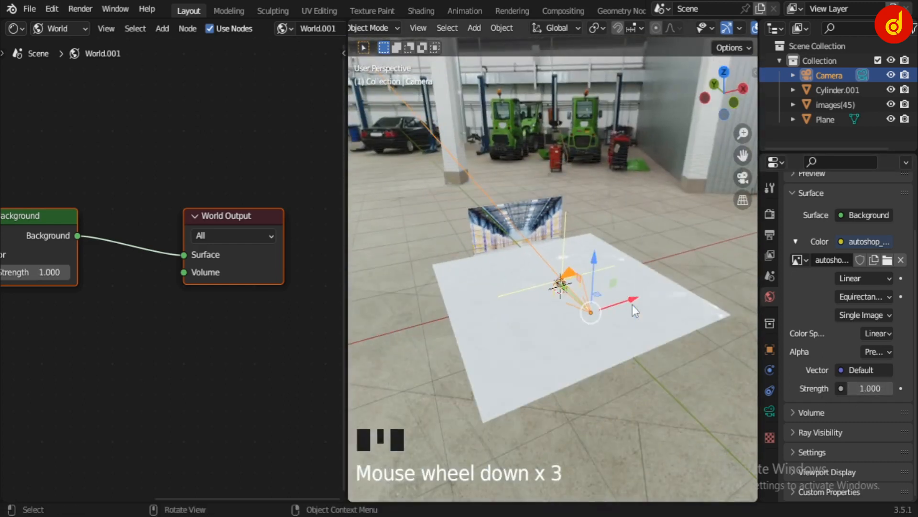
key("KP_0")
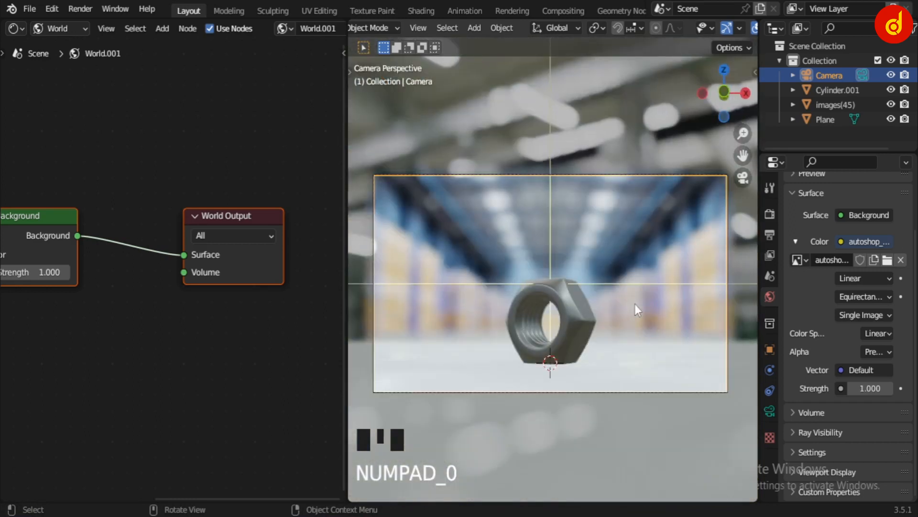
scroll(733, 27, "down", 4)
left_click(746, 28)
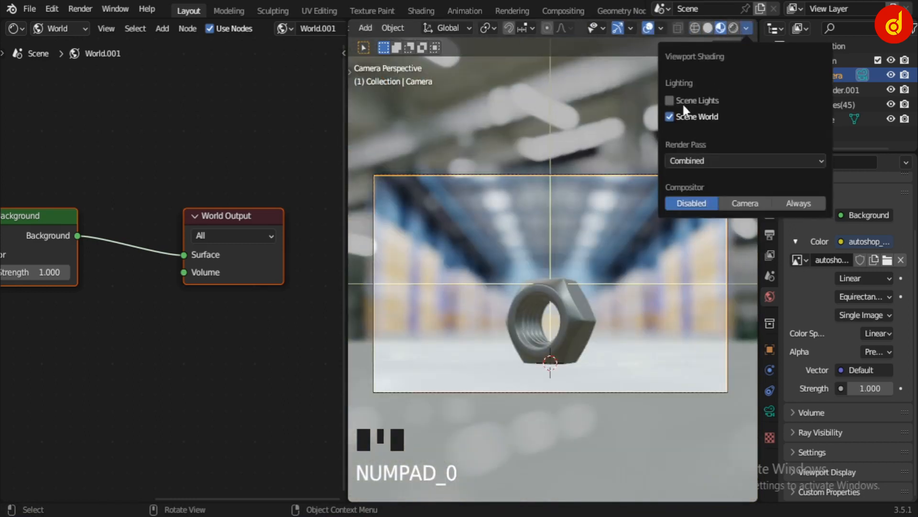
left_click(670, 116)
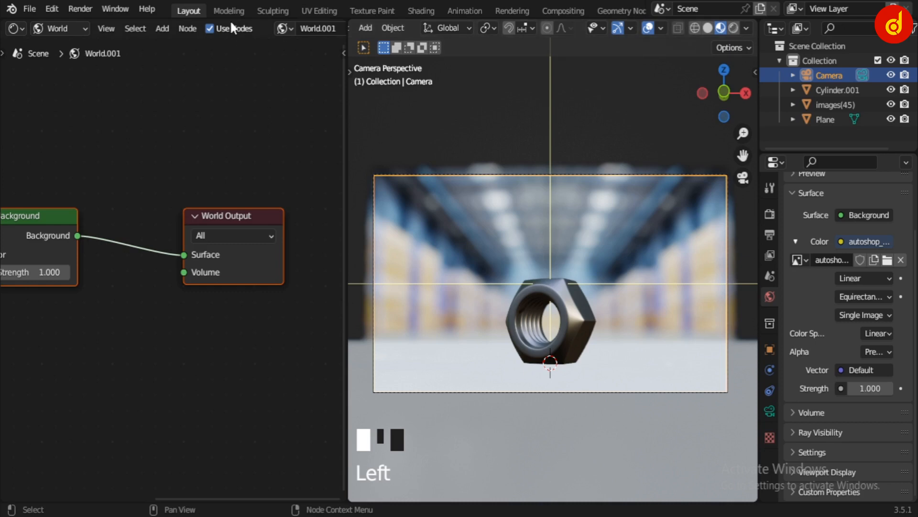
Frame all the world nodes, change the Shader Editor area back to a 3D Viewport and orbit from top view into a perspective angle.
key("Home")
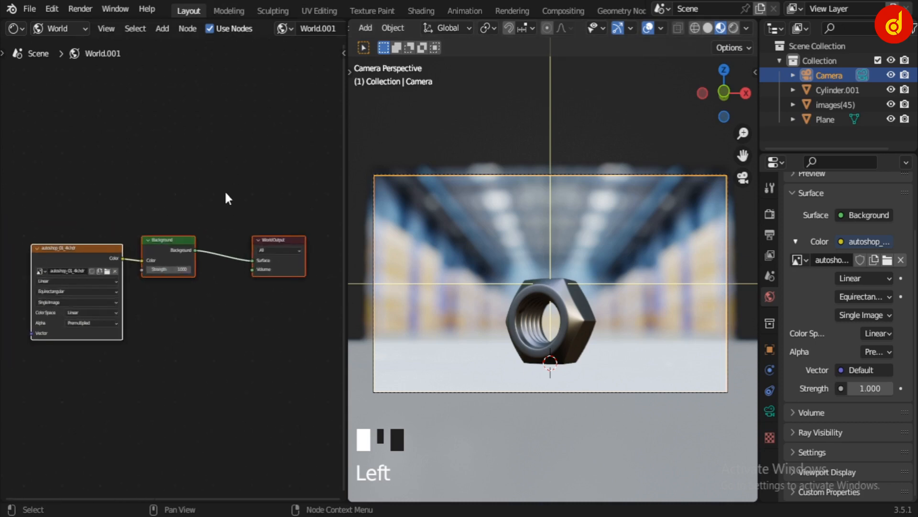
scroll(770, 235, "up", 1)
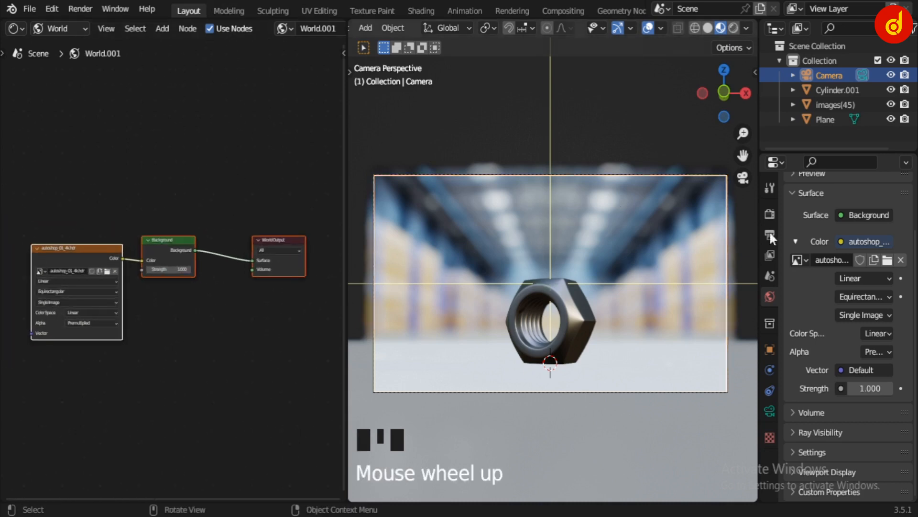
left_click(15, 29)
left_click(40, 70)
scroll(176, 255, "down", 3)
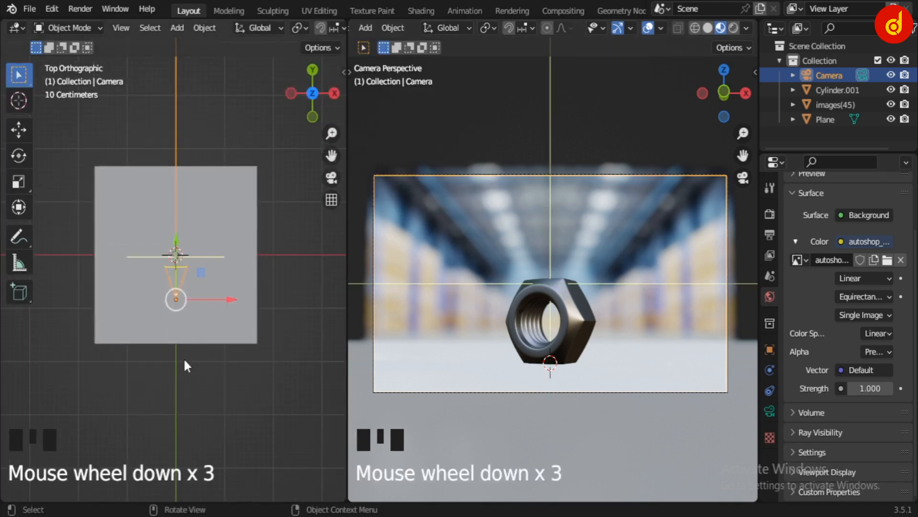
middle_click_drag(184, 360, 231, 242)
Widen the camera viewport and fit the camera frame to the enlarged area.
left_click_drag(348, 352, 320, 353)
scroll(446, 329, "up", 1)
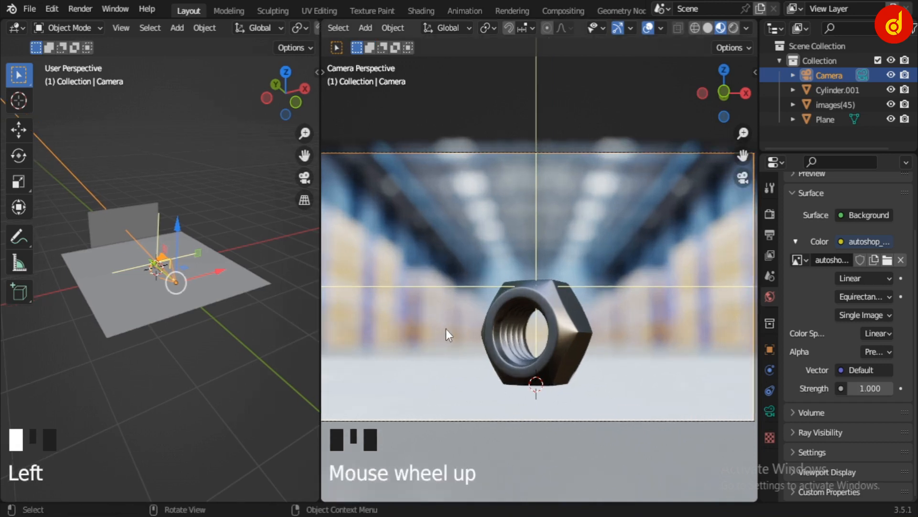
key("Home")
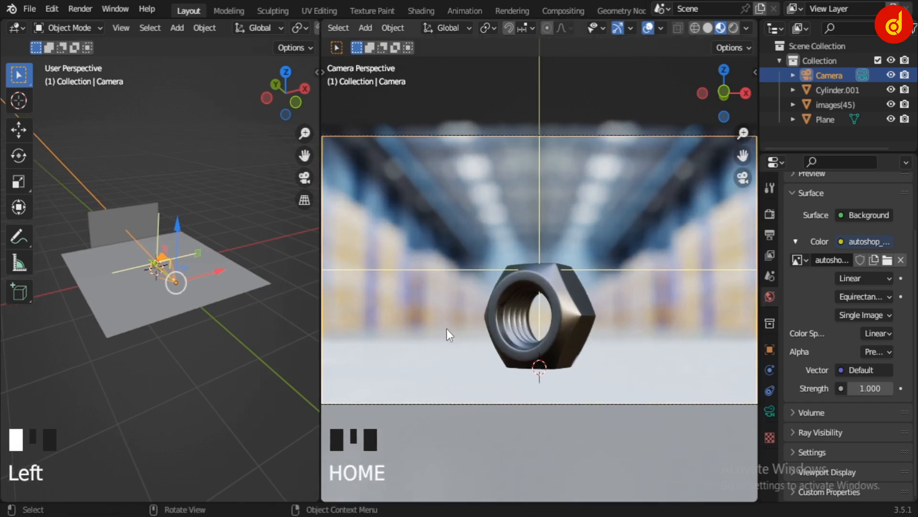
Show the scene's render and colour management settings, and preview the camera view in Rendered shading with overlays and gizmos hidden.
left_click(772, 212)
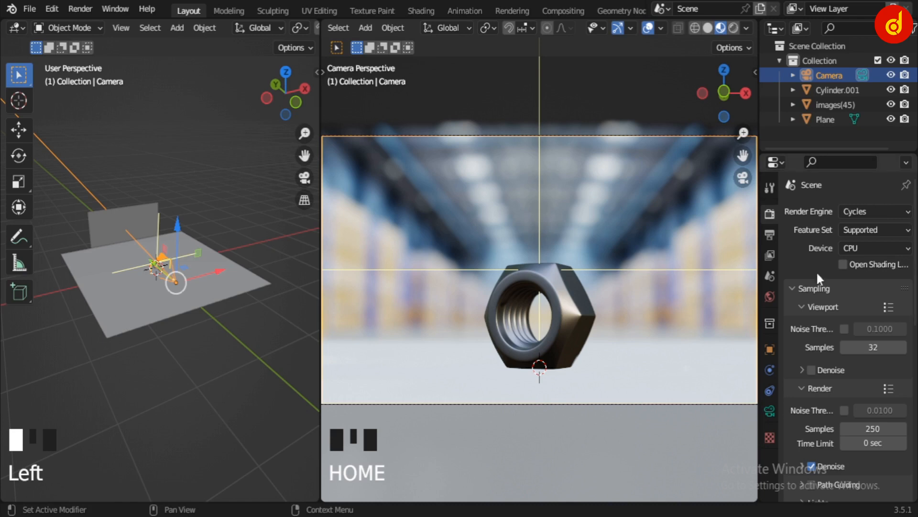
scroll(817, 271, "down", 15)
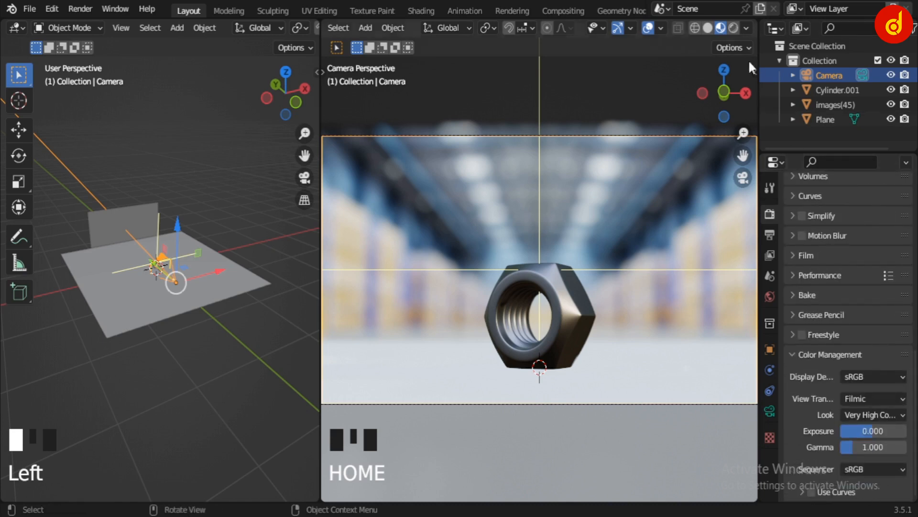
left_click(733, 27)
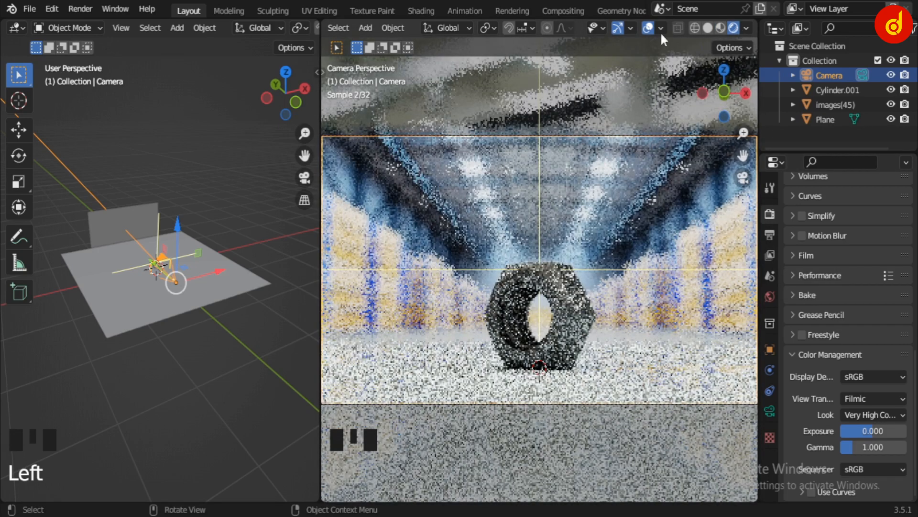
left_click(648, 28)
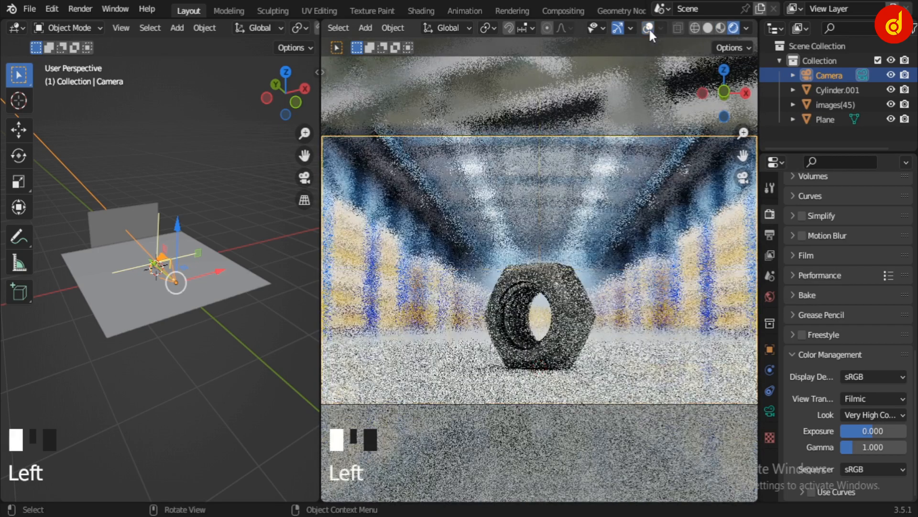
left_click(616, 28)
scroll(875, 401, "down", 5)
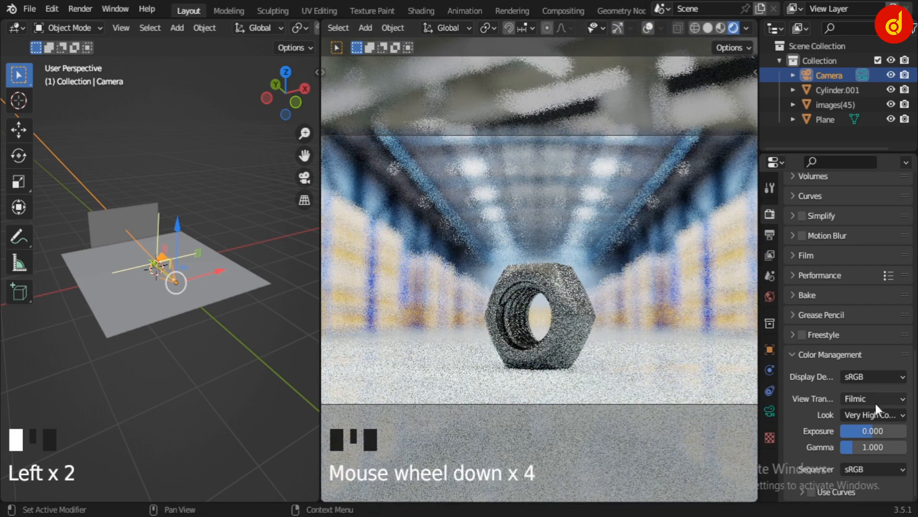
Try the colour management look None and restore it to Very High Contrast.
left_click(876, 413)
left_click(875, 397)
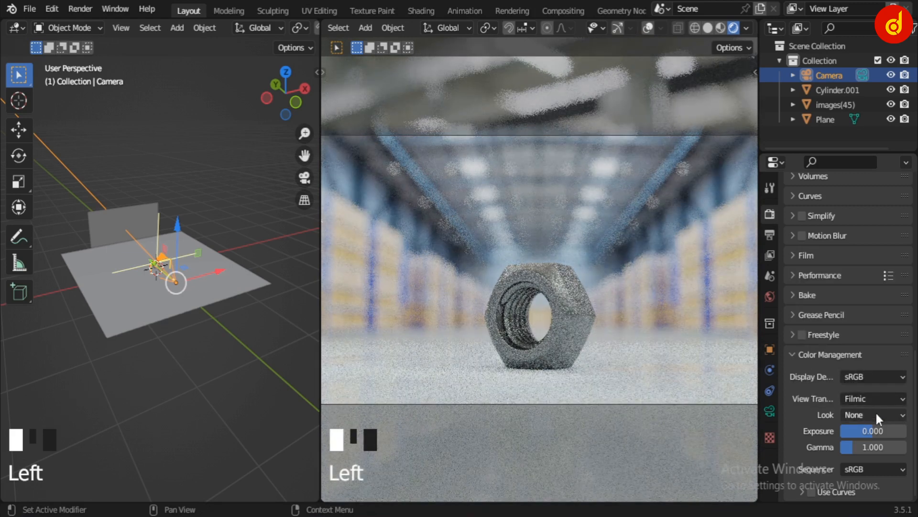
left_click(876, 413)
left_click(875, 381)
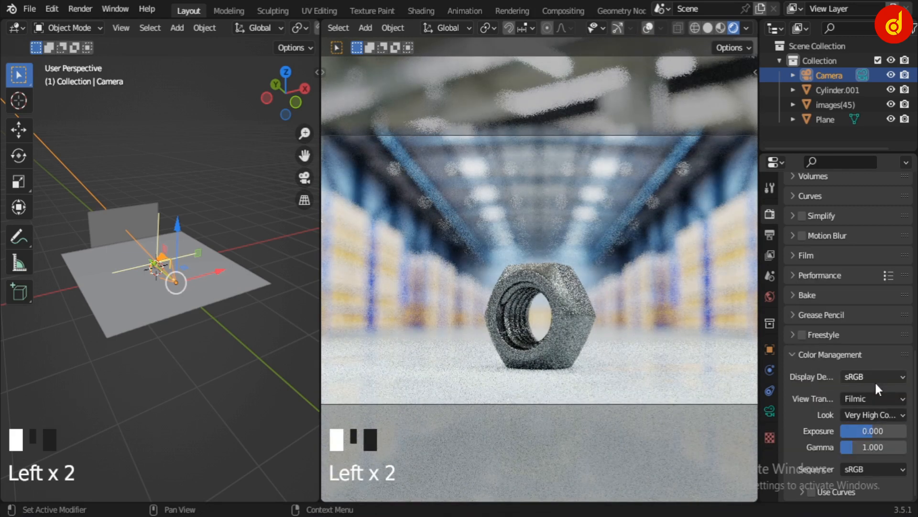
Switch to the Modeling workspace and view the floor and backdrop from outside the camera in Material Preview with Scene World lighting.
left_click(229, 10)
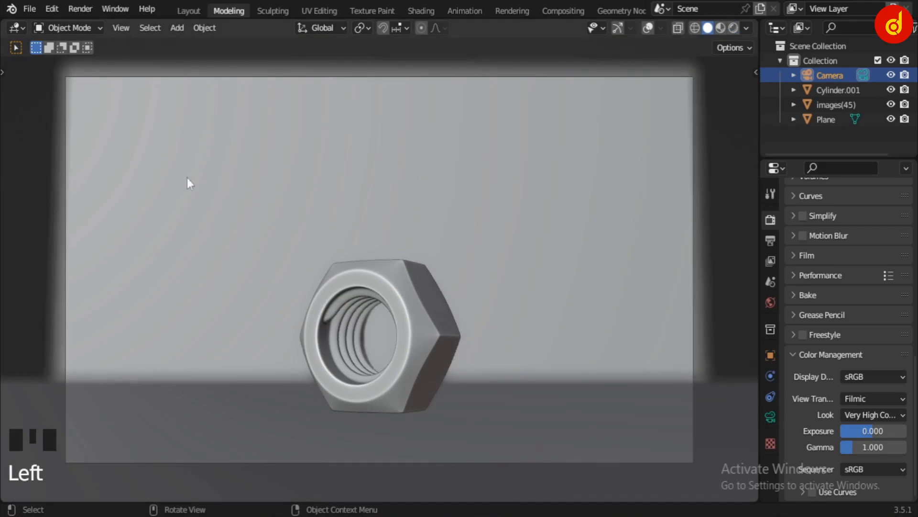
middle_click_drag(189, 185, 352, 251)
scroll(349, 243, "down", 10)
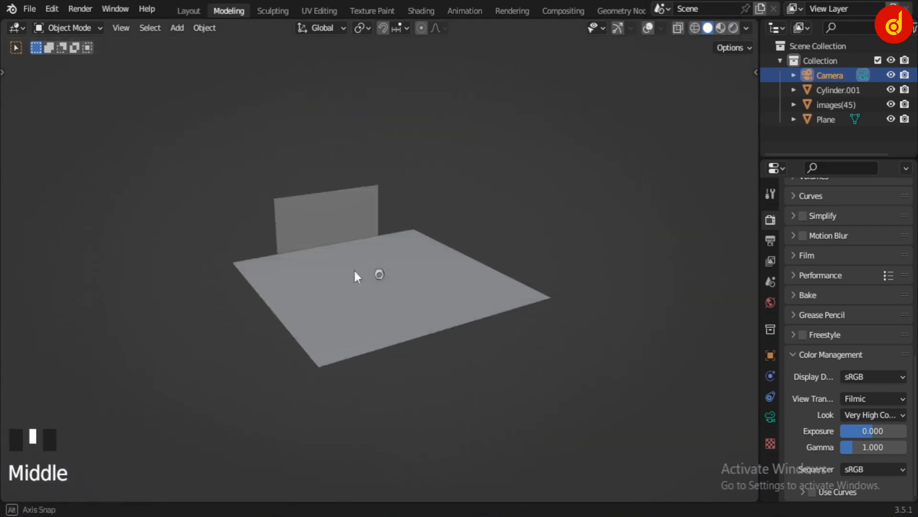
left_click(721, 28)
left_click(746, 28)
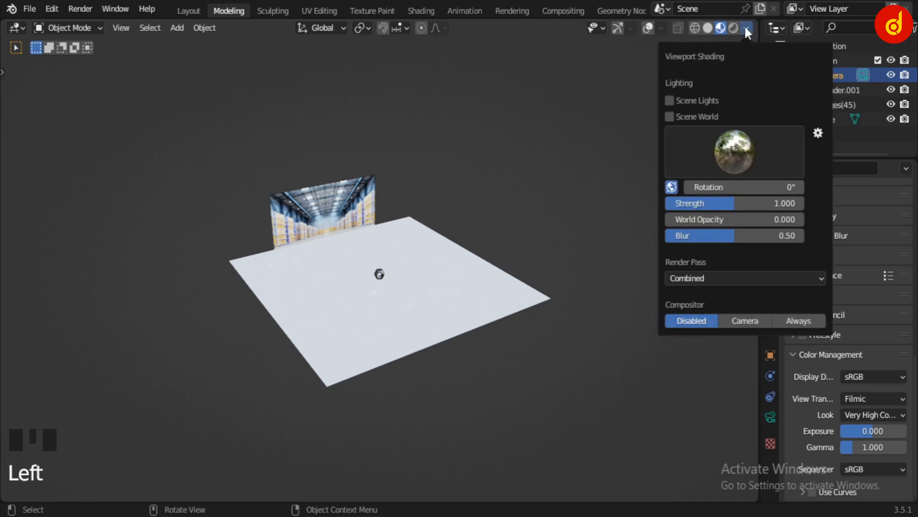
left_click(672, 114)
mouse_move(277, 356)
middle_mouse_down()
mouse_move(267, 368)
mouse_move(368, 305)
mouse_move(378, 267)
mouse_move(136, 341)
mouse_move(694, 354)
mouse_move(561, 366)
mouse_move(18, 357)
mouse_move(259, 367)
middle_mouse_up()
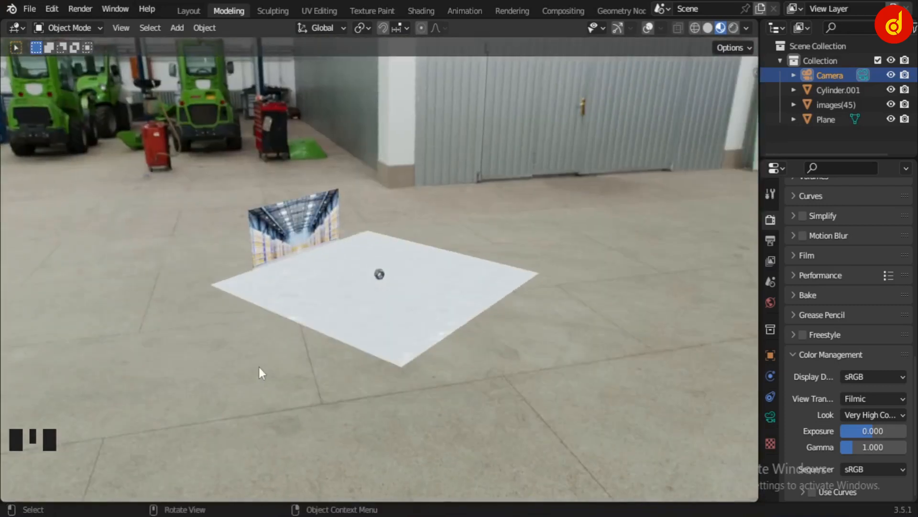
Return to the camera view, preview it in Rendered shading and show the camera's object data properties.
key("KP_0")
scroll(396, 317, "down", 4)
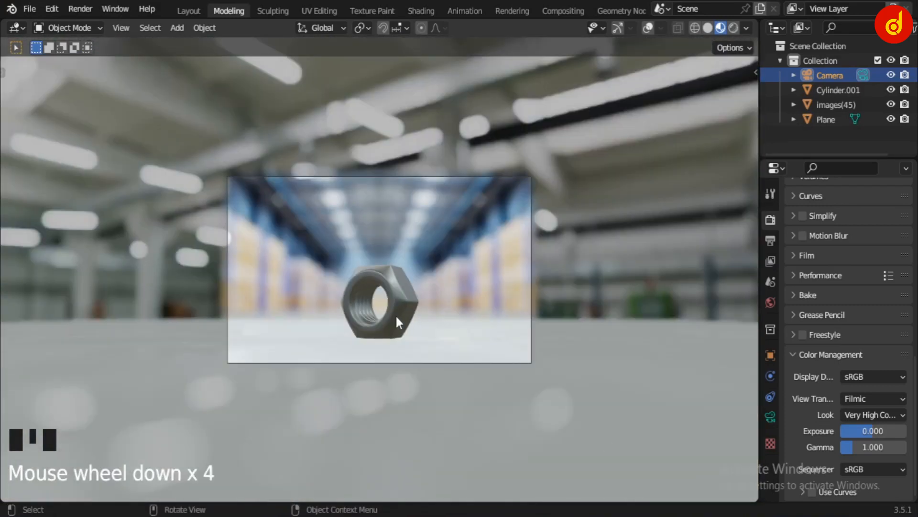
scroll(395, 314, "up", 3)
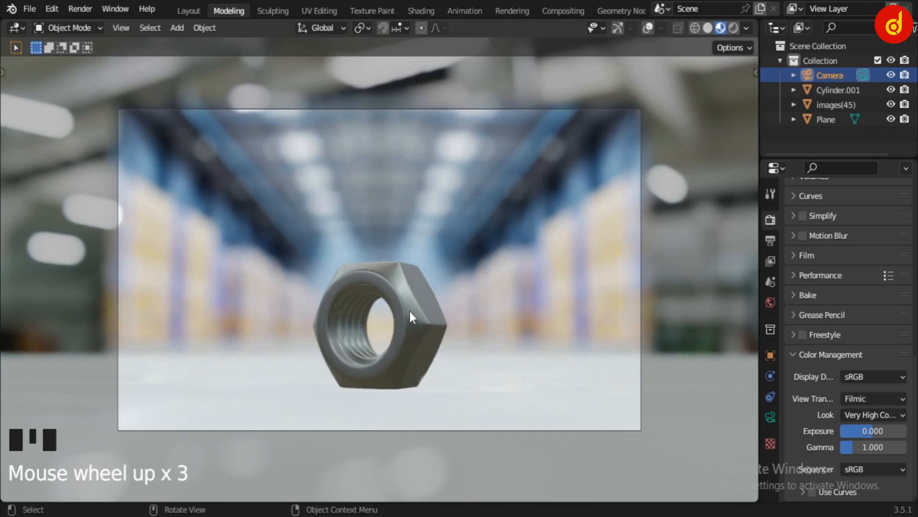
scroll(409, 311, "up", 1)
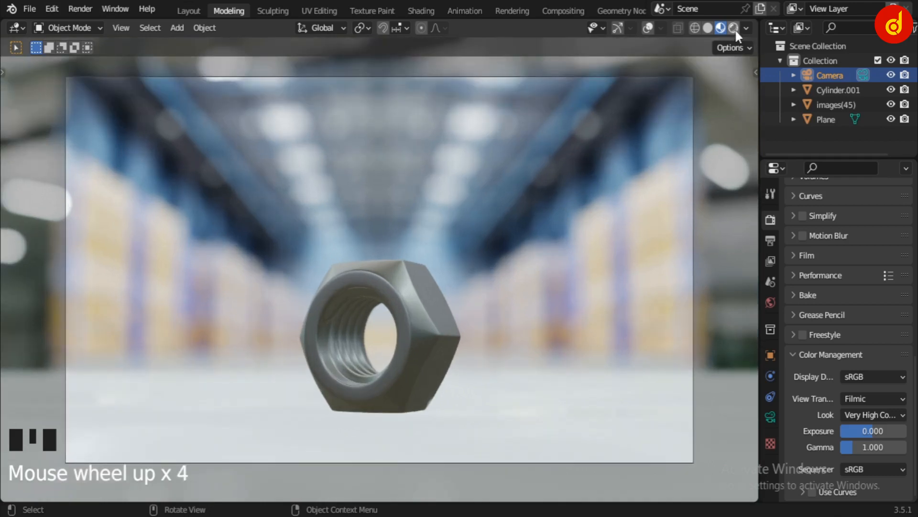
left_click(735, 28)
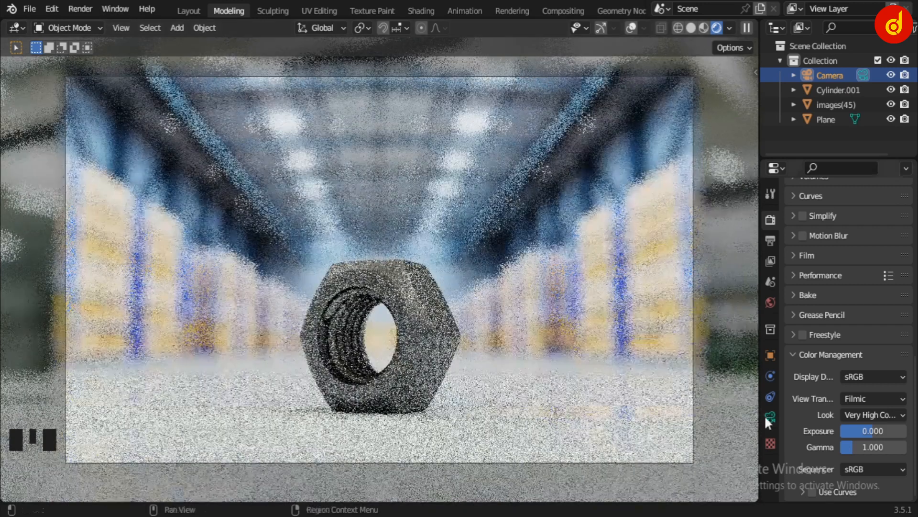
left_click(770, 417)
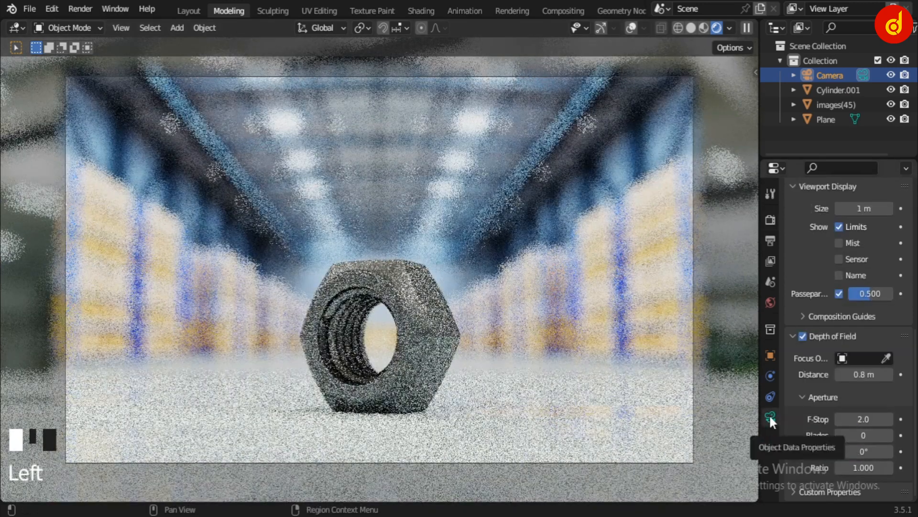
Turn the camera's depth of field off and on again to compare the backdrop blur.
left_click(803, 336)
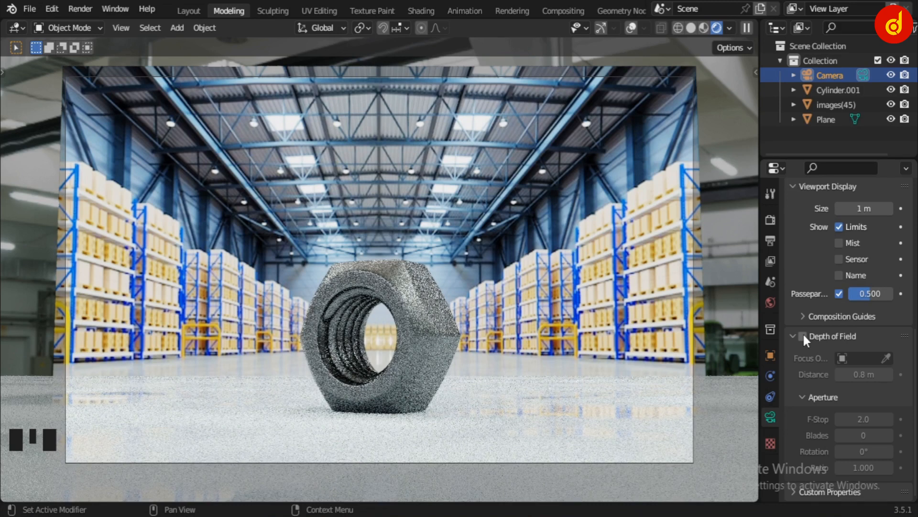
left_click(803, 333)
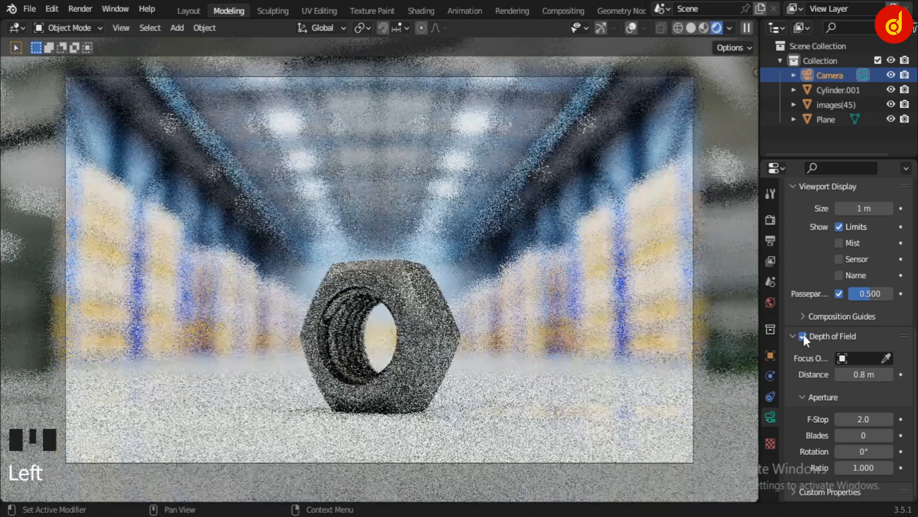
Set the camera's passepartout opacity to 1.000 to black out everything outside the frame.
scroll(830, 337, "up", 7)
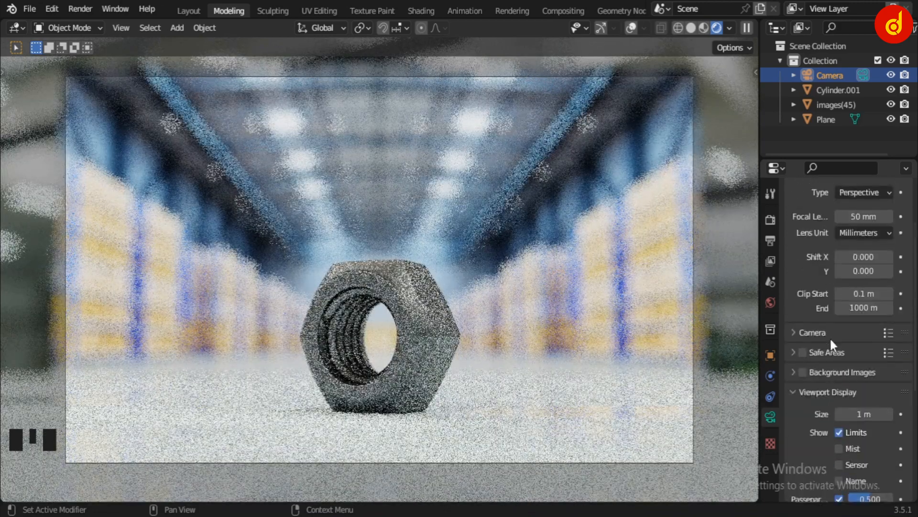
scroll(830, 337, "down", 4)
left_click_drag(865, 383, 892, 379)
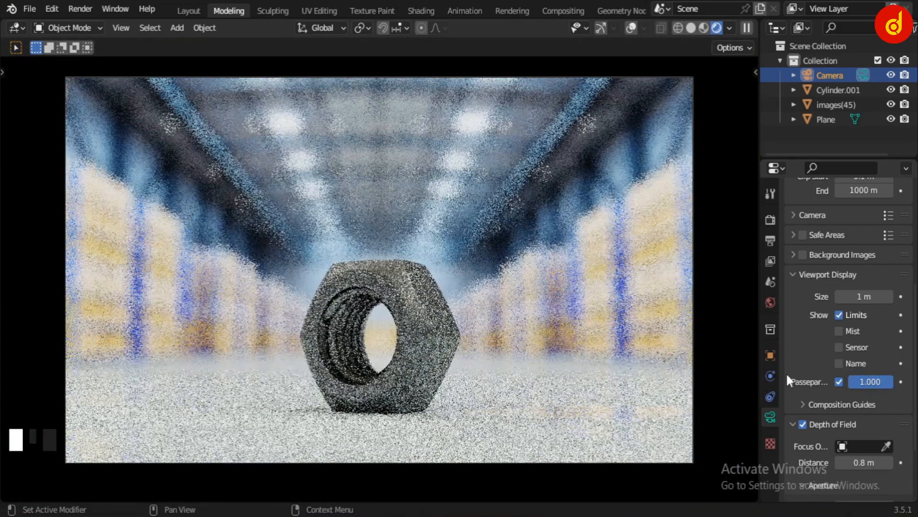